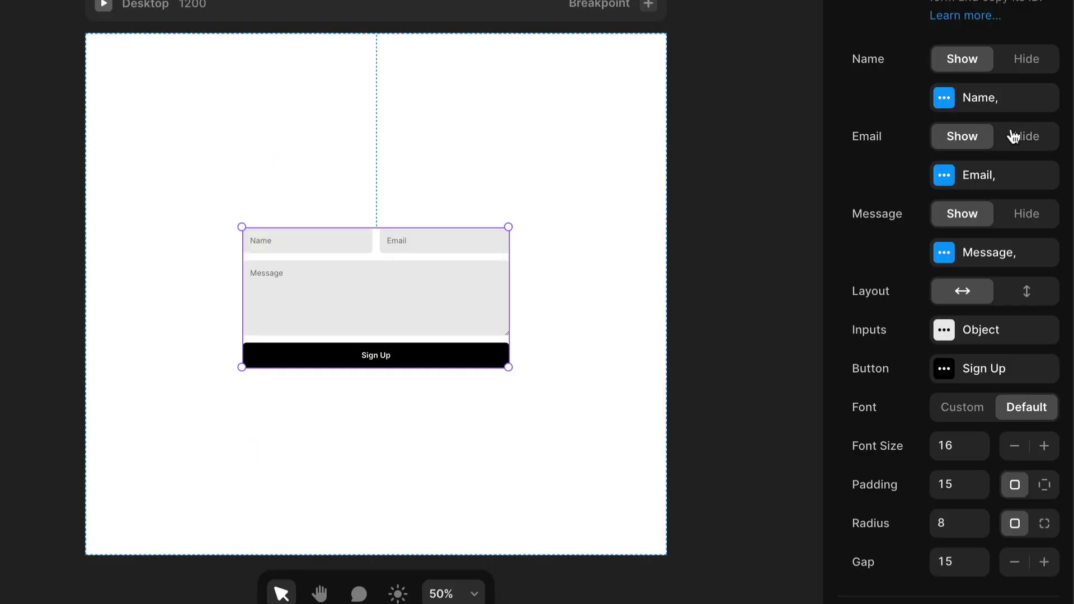
# Set the sample form's Email option to Hide
pyautogui.click(1013, 136)
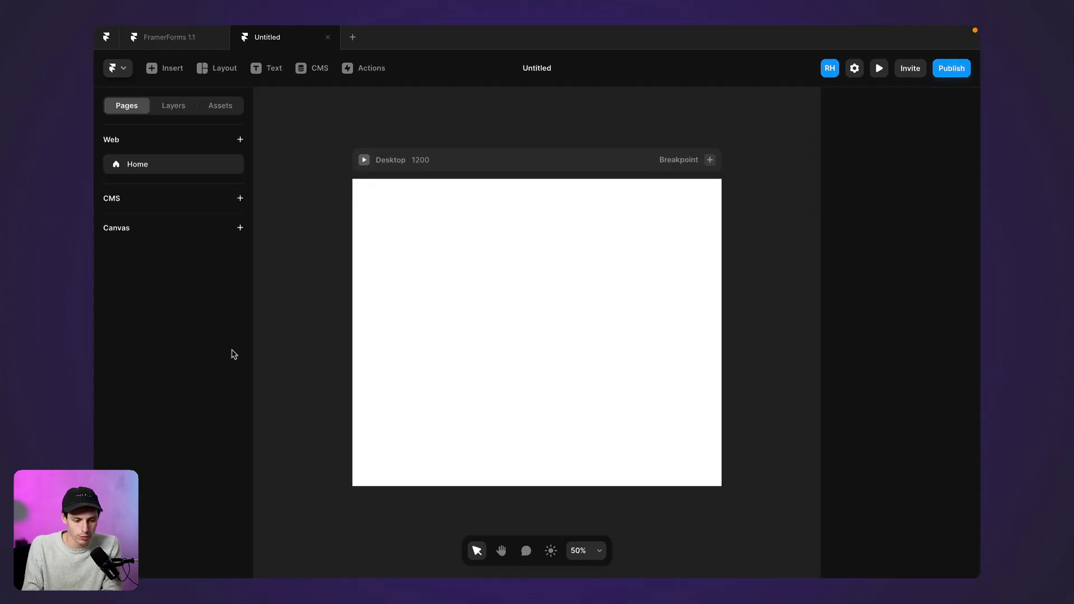
# Switch to the FramerForms 1.1 project and scroll to the Quick start contact form
pyautogui.click(194, 41)
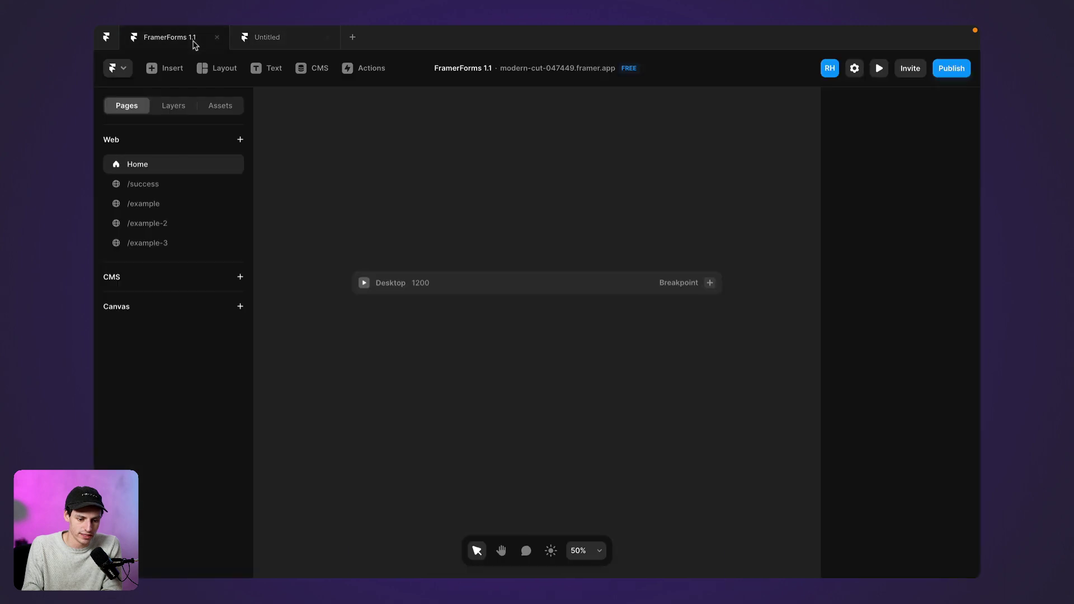
pyautogui.scroll(-5, 552, 341)
pyautogui.scroll(-2, 551, 342)
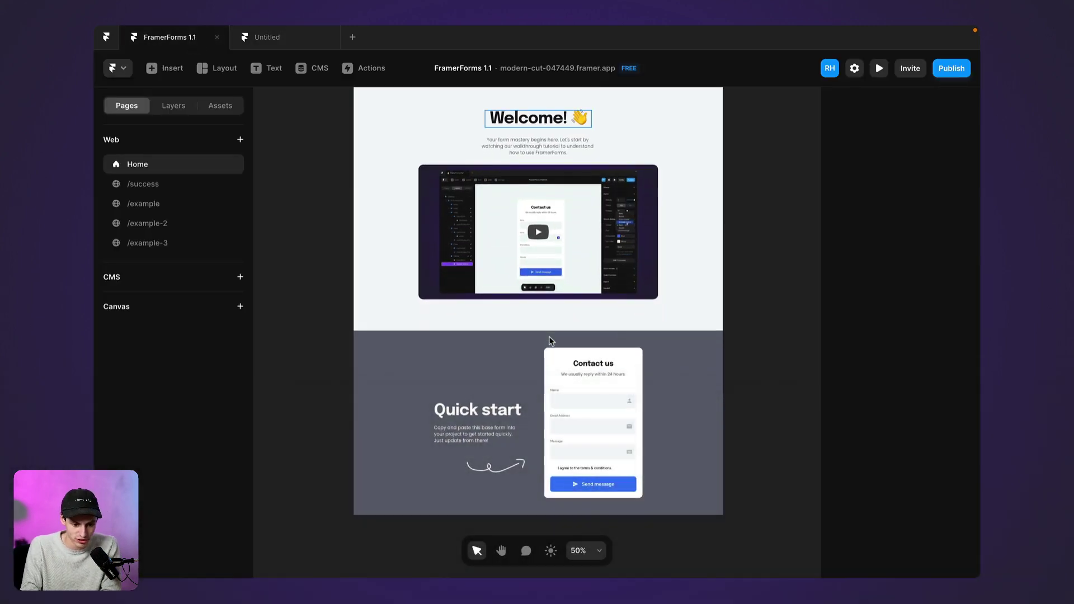
pyautogui.scroll(5, 626, 414)
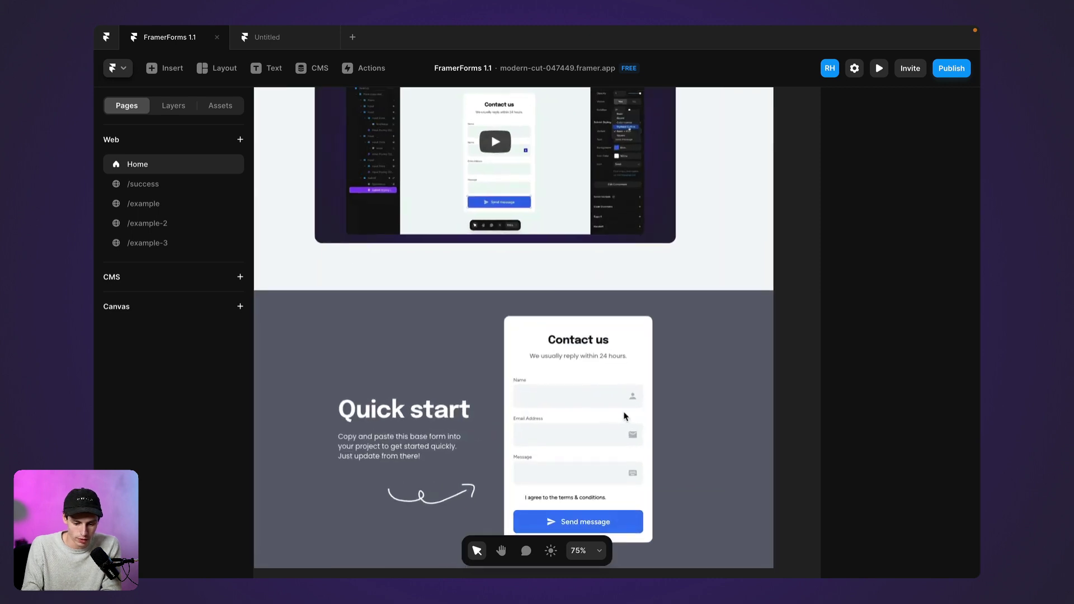
pyautogui.scroll(-1, 579, 367)
# Select the whole Form (copy me) container in the layer tree
pyautogui.click(570, 352)
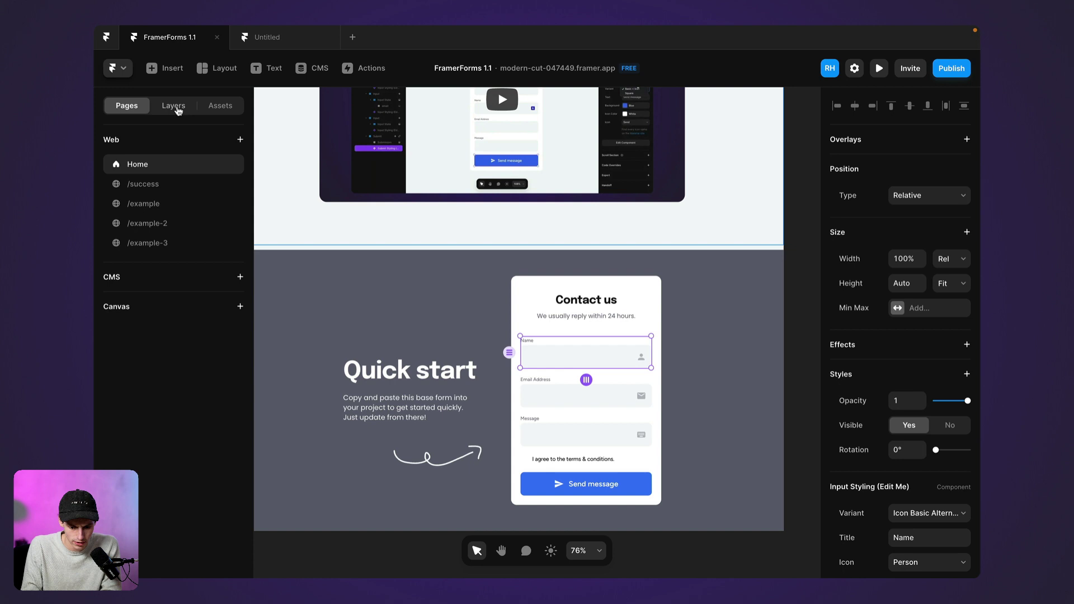
pyautogui.click(178, 110)
pyautogui.click(184, 262)
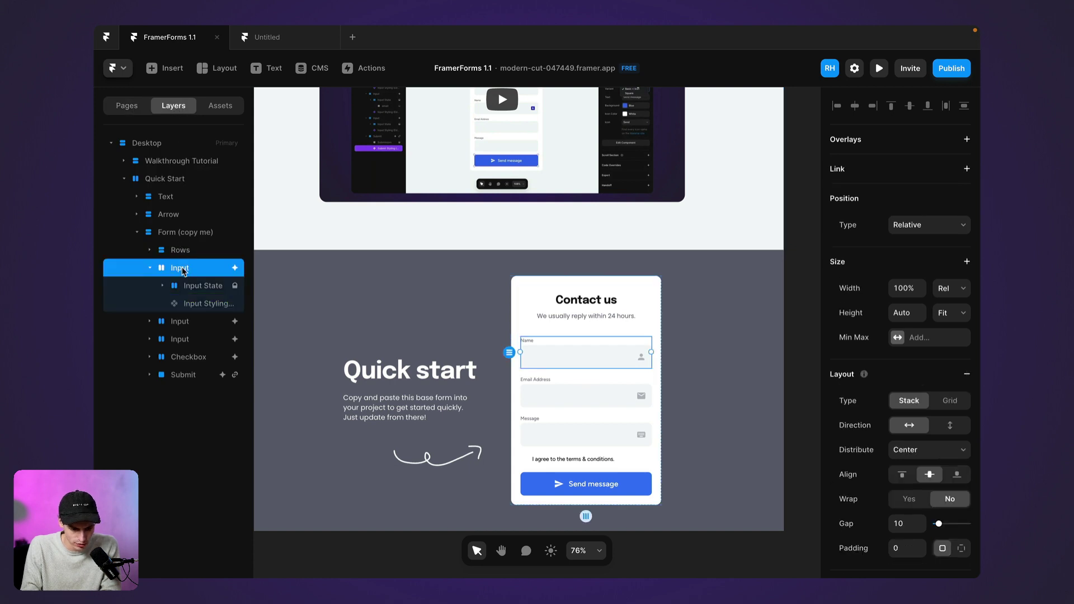
pyautogui.click(191, 232)
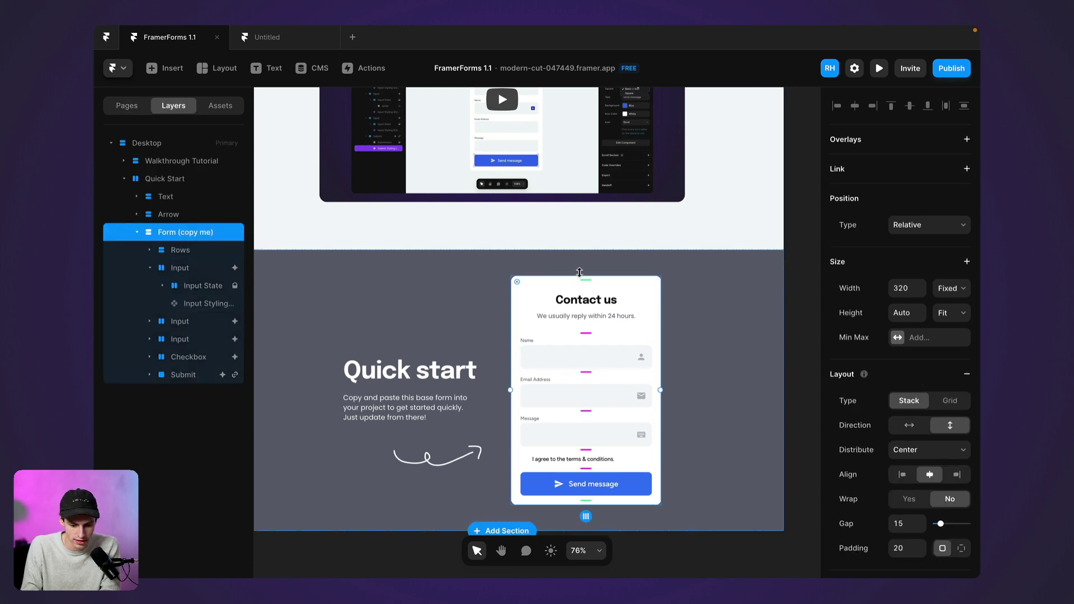
# Paste the copied contact form into the Untitled Desktop frame and centre it
pyautogui.click(276, 44)
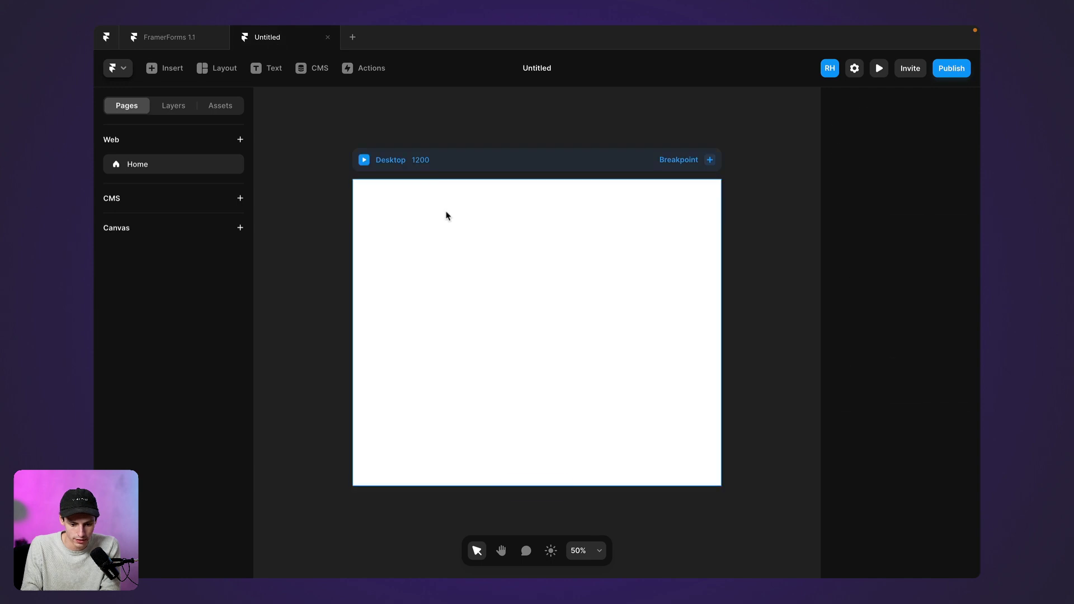
pyautogui.hotkey('ctrl', 'v')
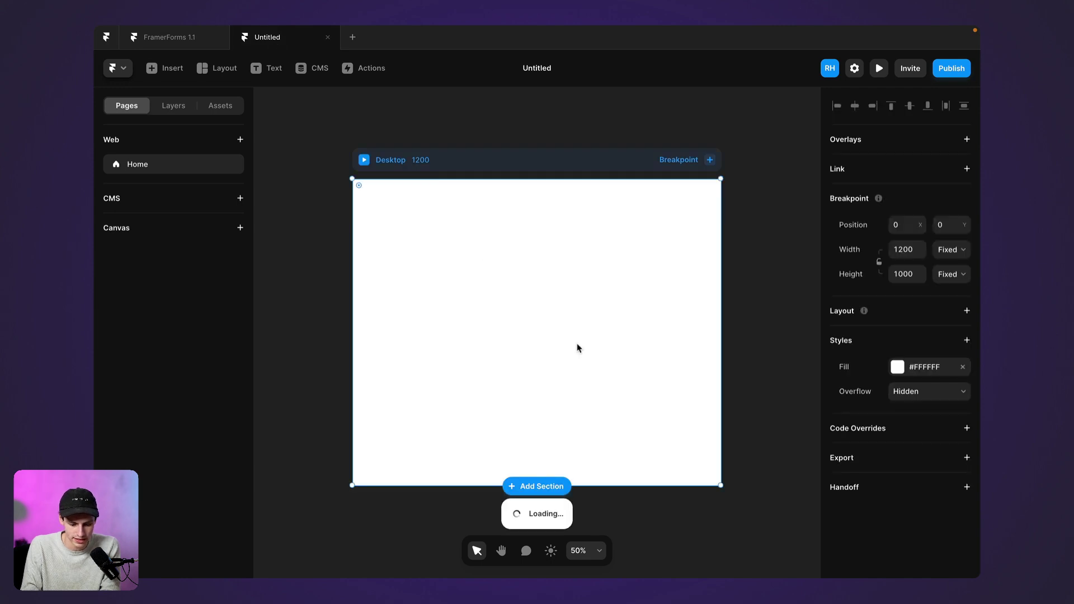
pyautogui.scroll(-10, 873, 442)
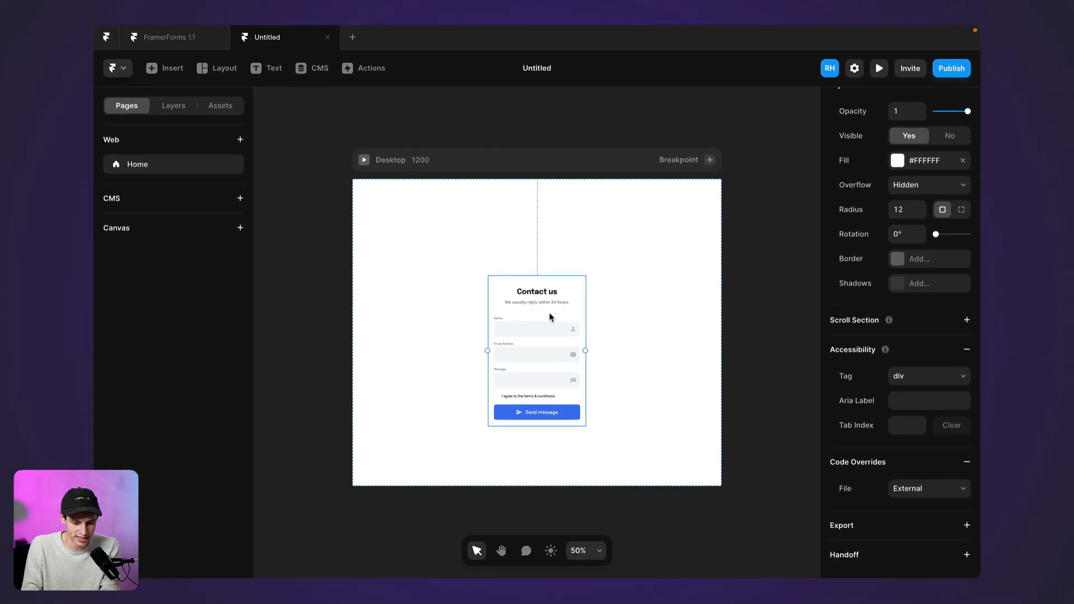
pyautogui.moveTo(550, 316); pyautogui.dragTo(550, 298)
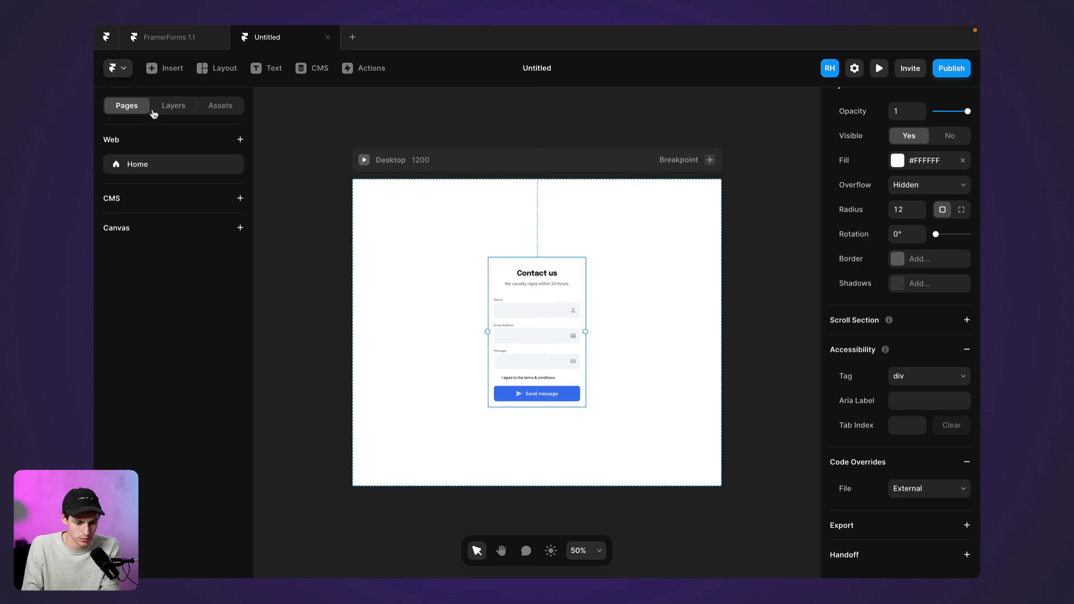
# Duplicate the Email Address input layer in the form
pyautogui.click(161, 106)
pyautogui.click(194, 233)
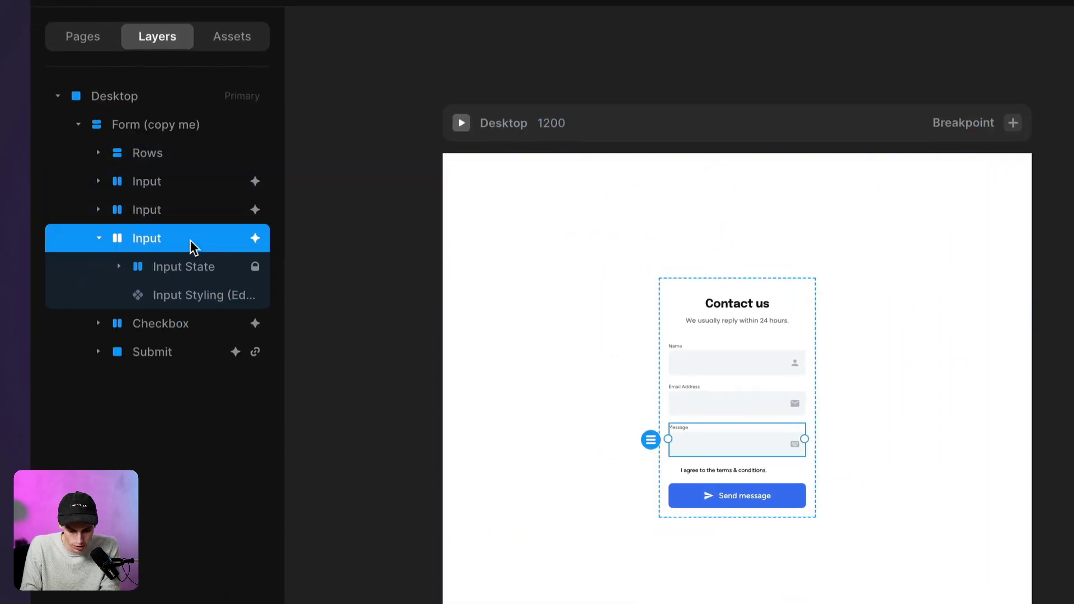
pyautogui.click(99, 239)
pyautogui.click(151, 211)
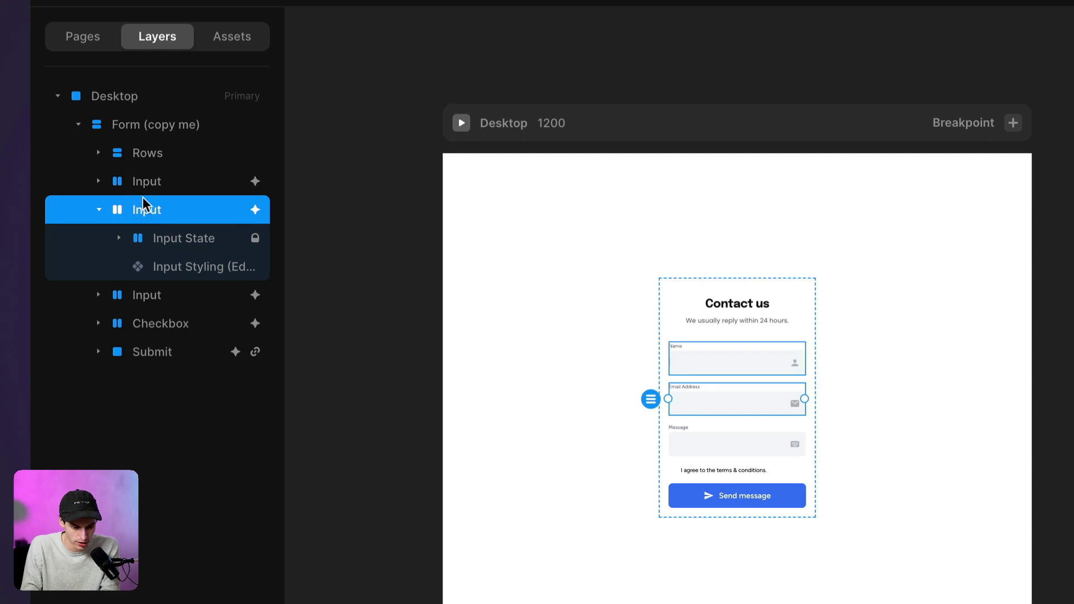
pyautogui.click(99, 209)
pyautogui.hotkey('ctrl', 'd')
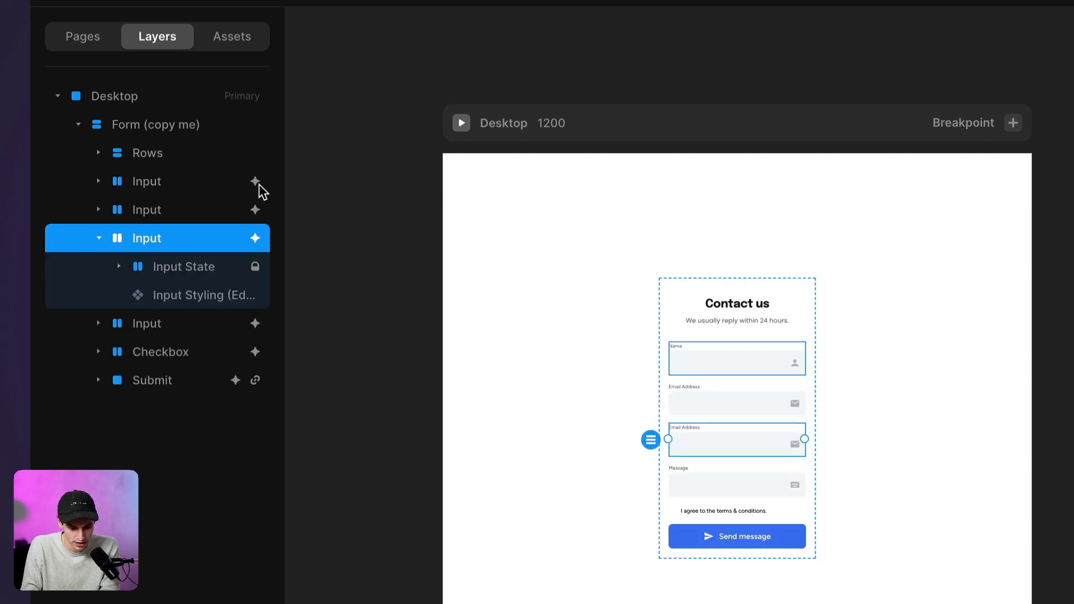
# Rename the duplicated input's state layer to phone
pyautogui.scroll(3, 768, 453)
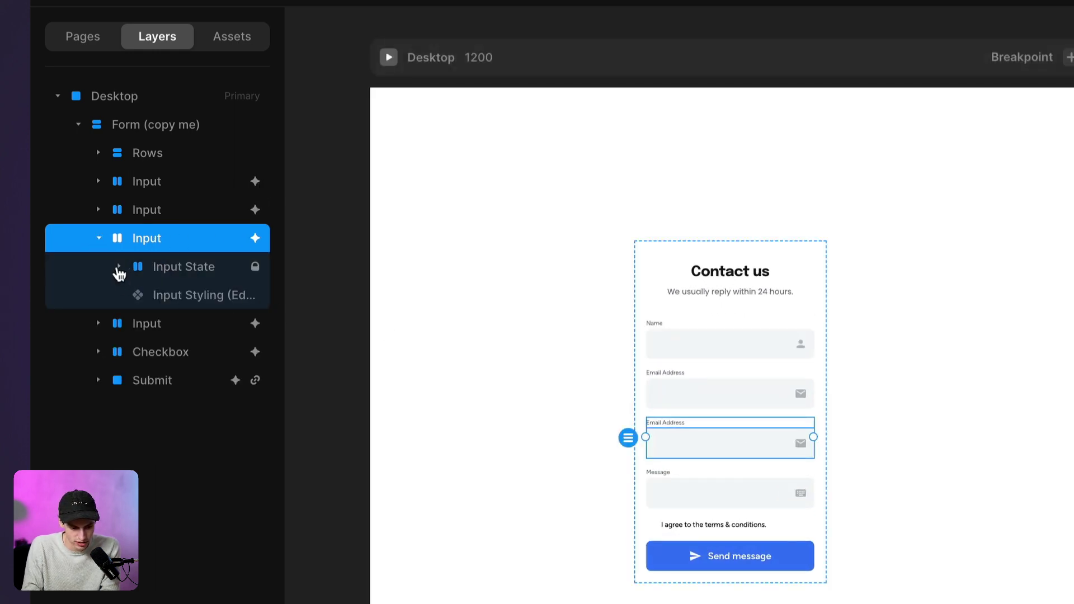
pyautogui.click(118, 267)
pyautogui.doubleClick(187, 292)
pyautogui.write('phone')
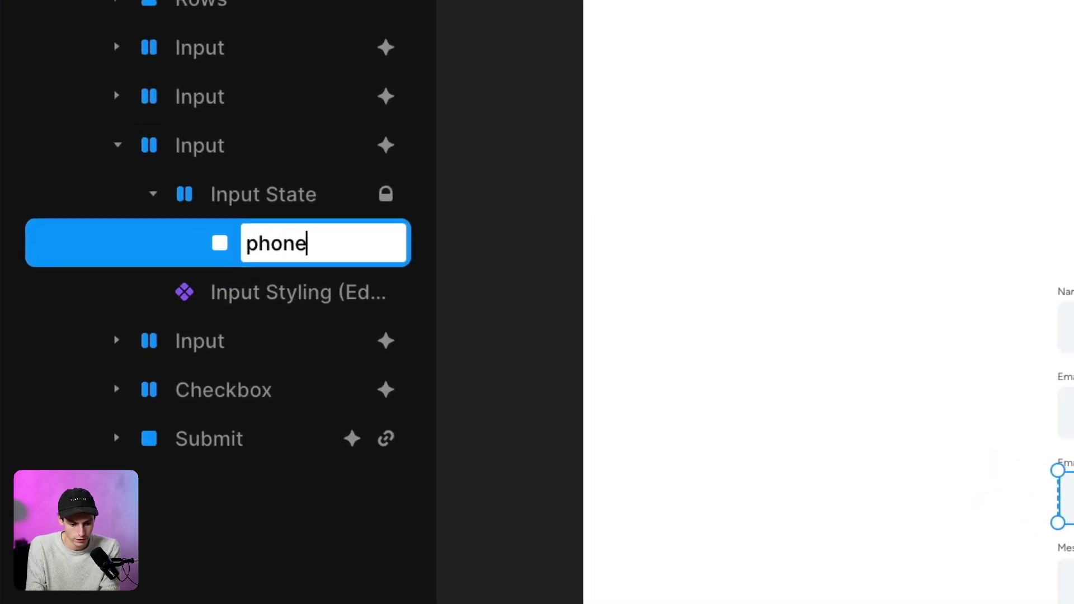
pyautogui.press('Return')
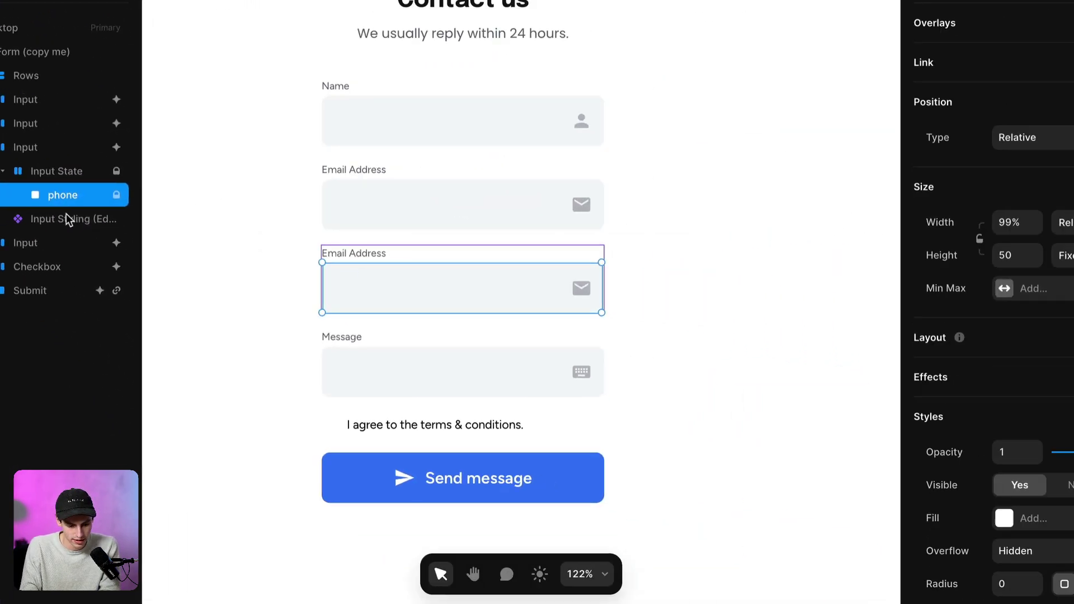
# Set the new field's title to Phone Number and its icon to Phone
pyautogui.click(70, 219)
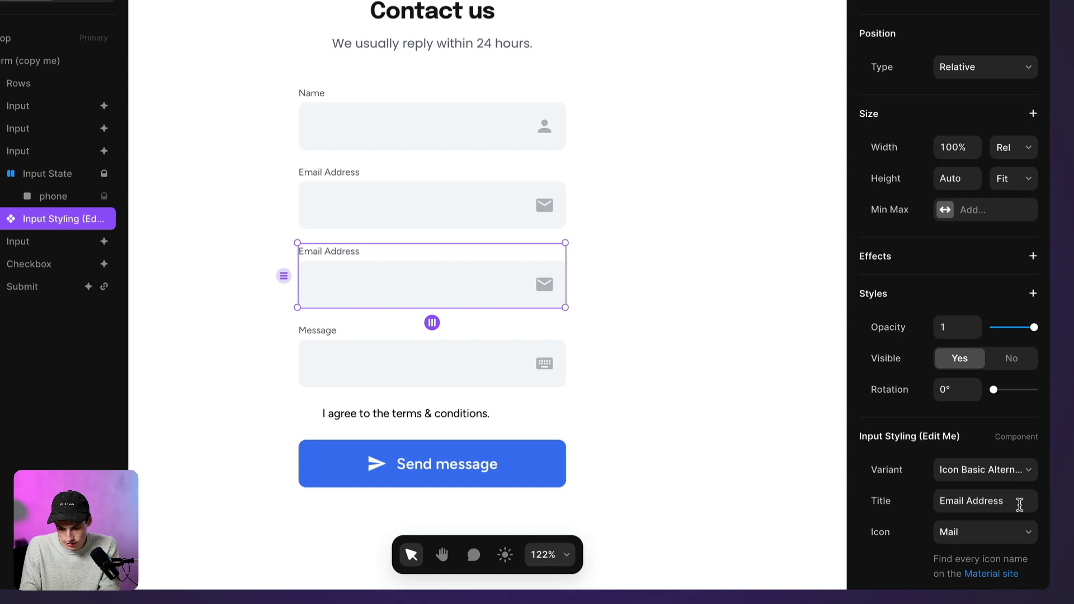
pyautogui.click(1019, 505)
pyautogui.write('P')
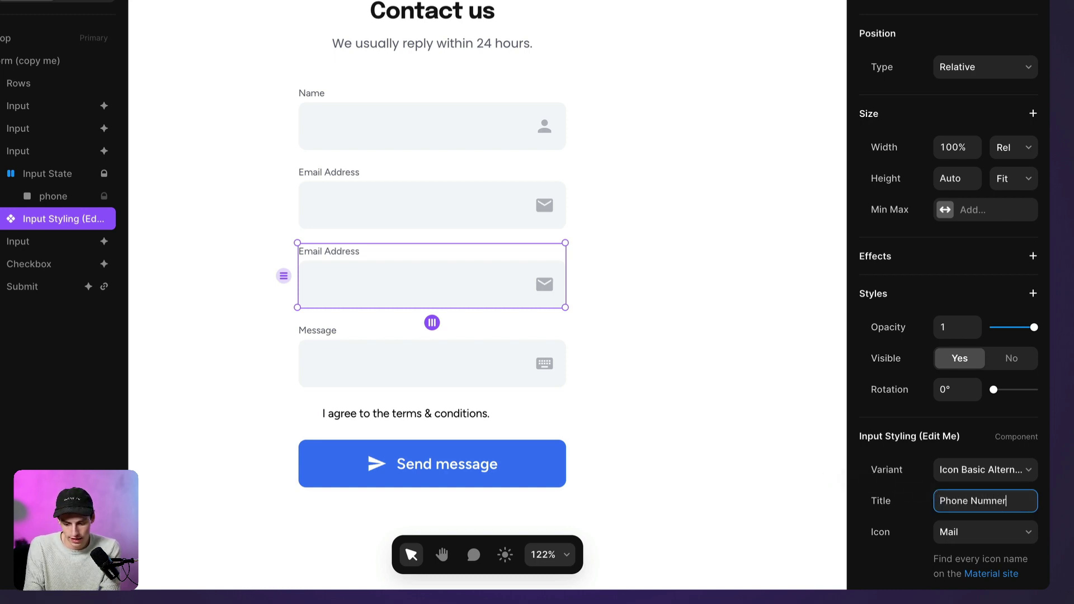
pyautogui.write('hone Number')
pyautogui.click(986, 534)
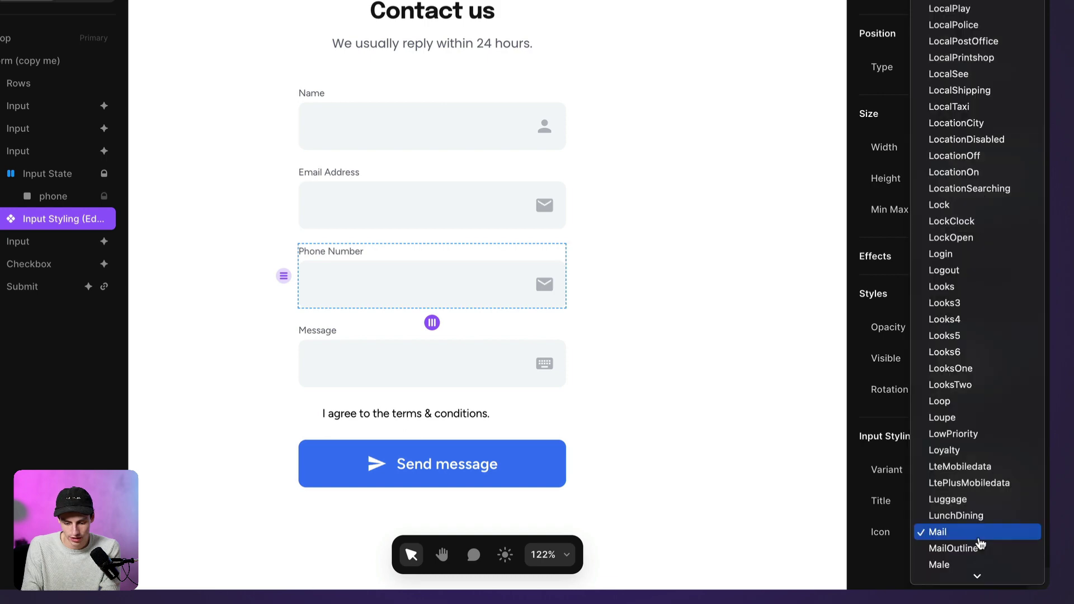
pyautogui.scroll(-20, 958, 559)
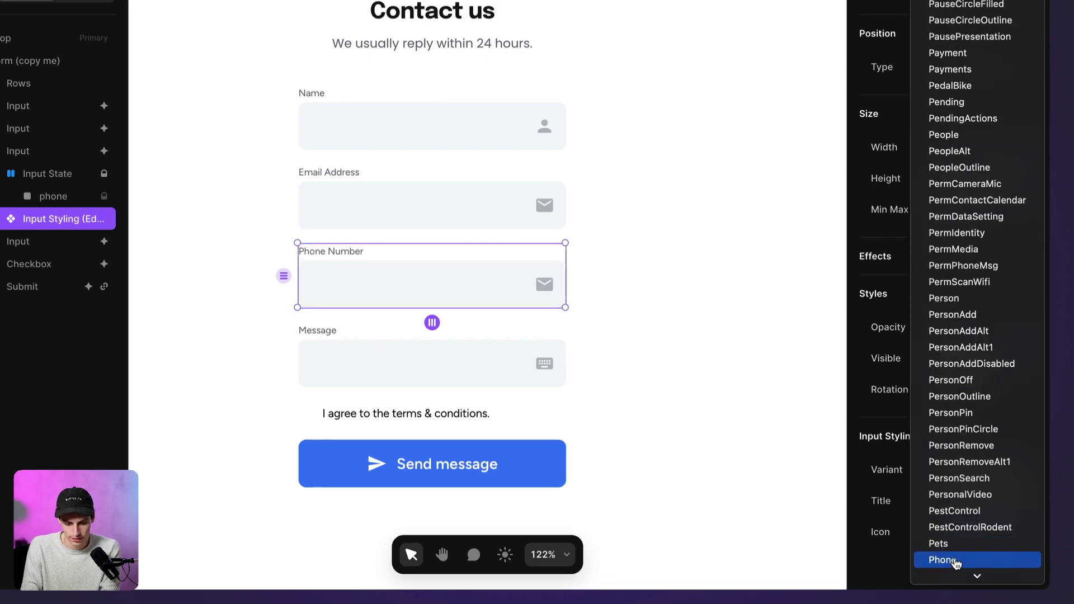
pyautogui.click(958, 560)
pyautogui.press('Escape')
# Unlink the Input Styling component with Unlink & Replace All and open it for editing
pyautogui.scroll(-5, 754, 365)
pyautogui.scroll(3, 755, 404)
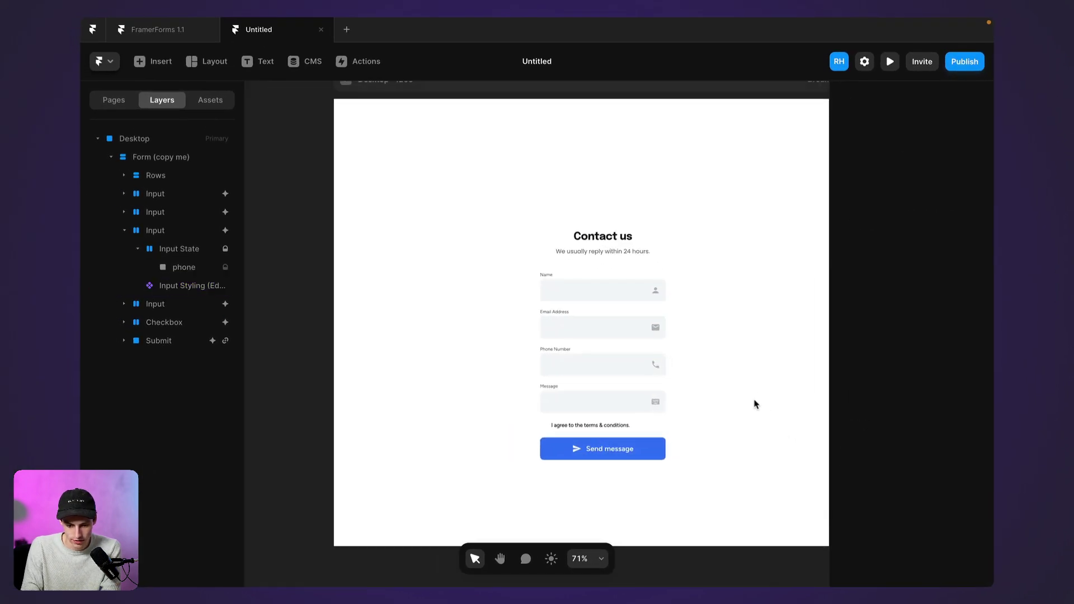
pyautogui.hscroll(-2, 643, 362)
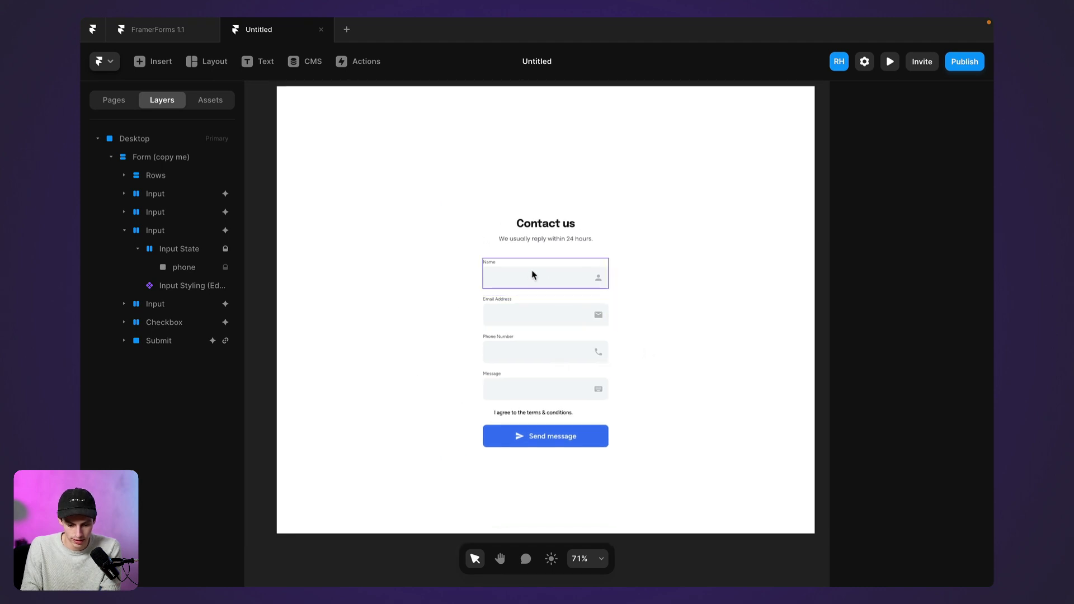
pyautogui.click(174, 288)
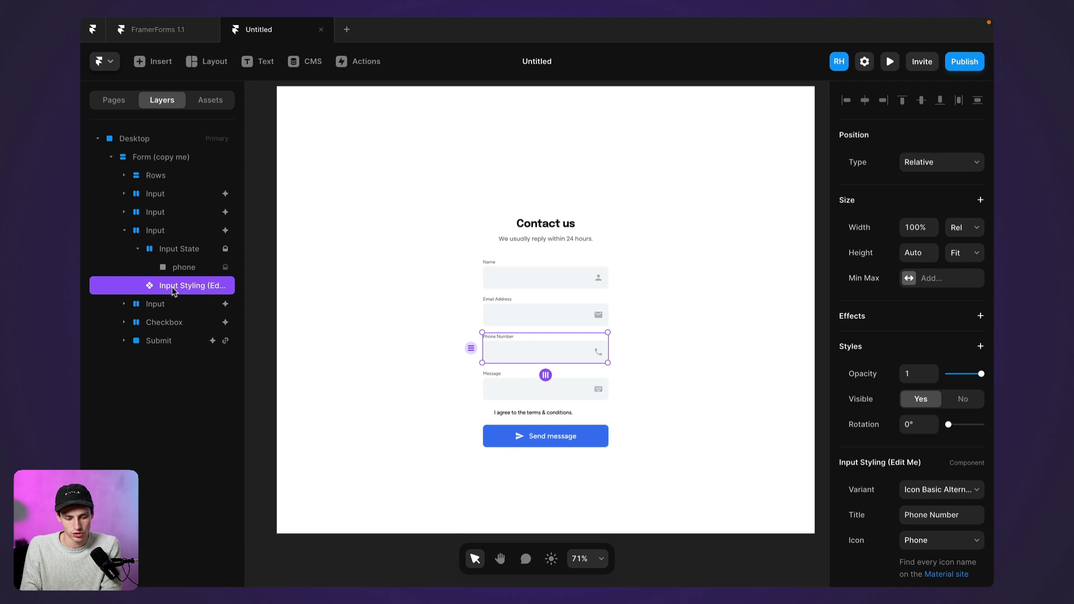
pyautogui.doubleClick(539, 358)
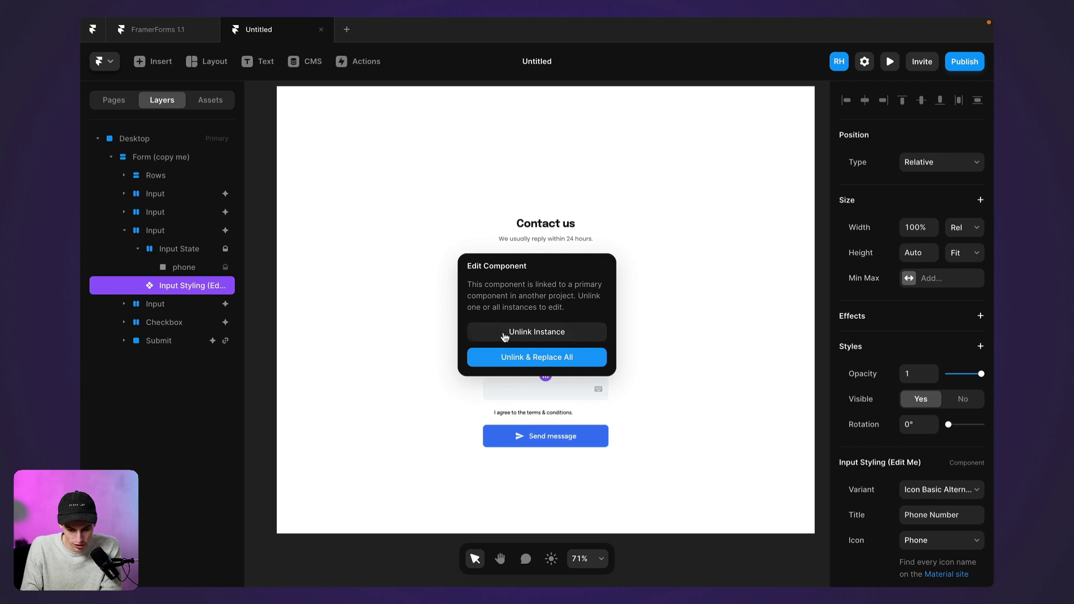
pyautogui.click(502, 358)
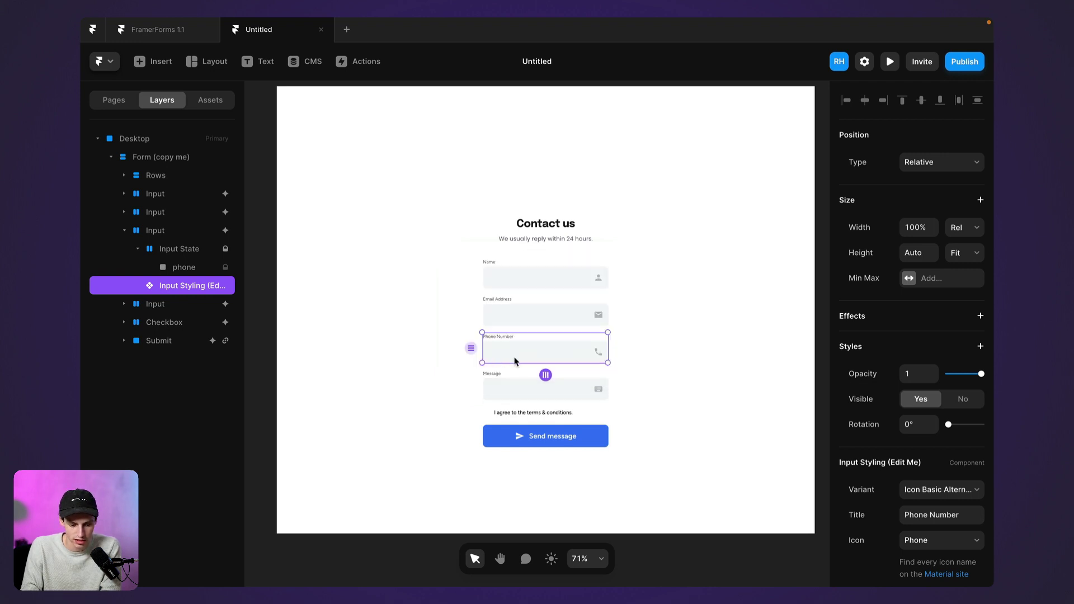
pyautogui.doubleClick(514, 361)
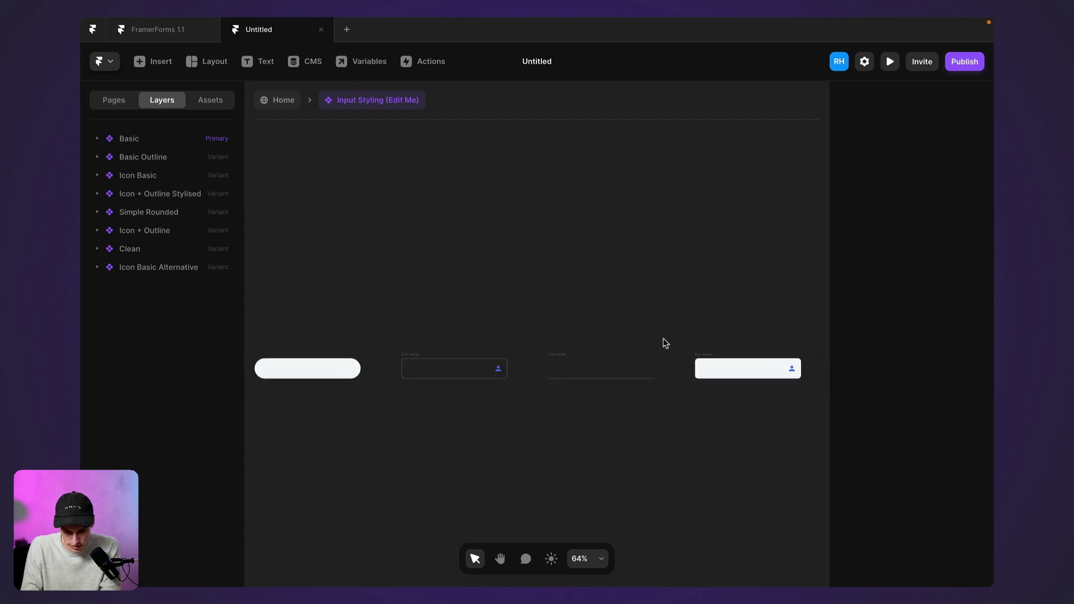
# Create Variant 9 from the Icon Basic Alternative input variant
pyautogui.scroll(5, 664, 341)
pyautogui.hscroll(4, 571, 310)
pyautogui.click(542, 310)
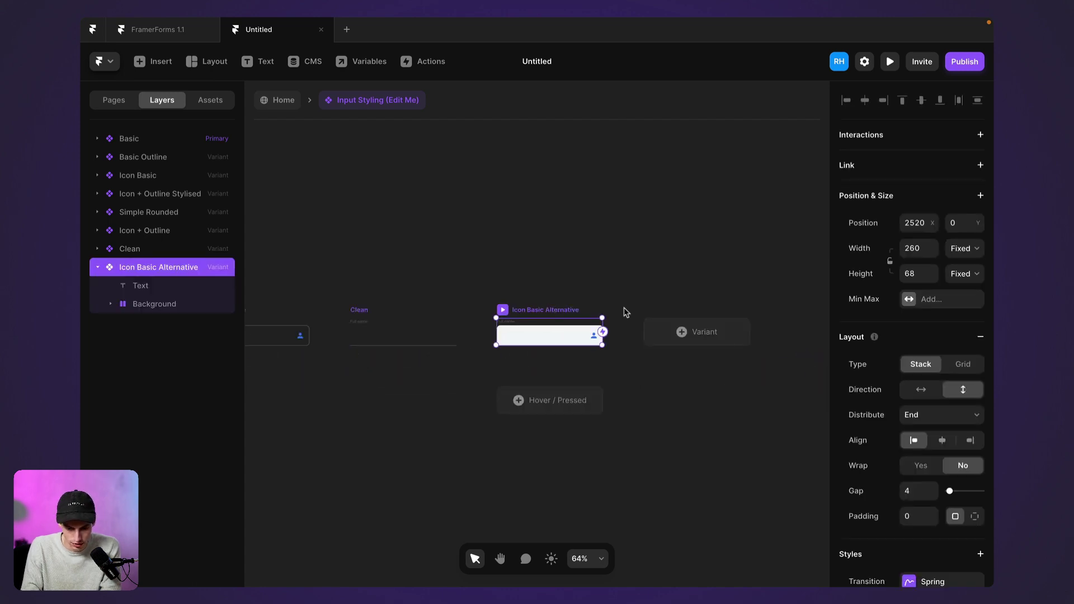
pyautogui.click(671, 332)
pyautogui.scroll(5, 529, 366)
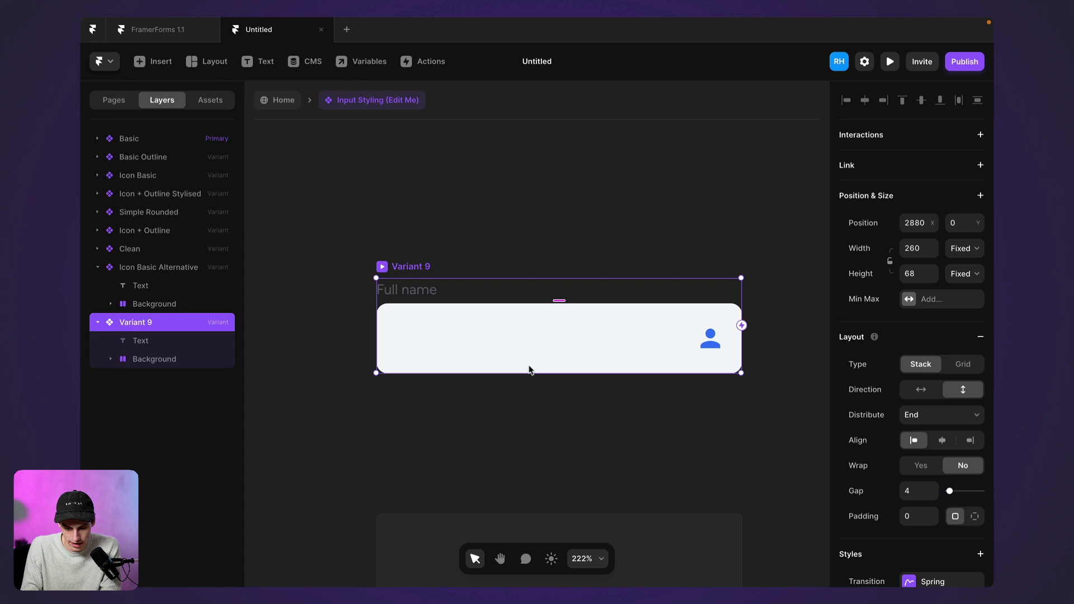
pyautogui.scroll(-4, 930, 440)
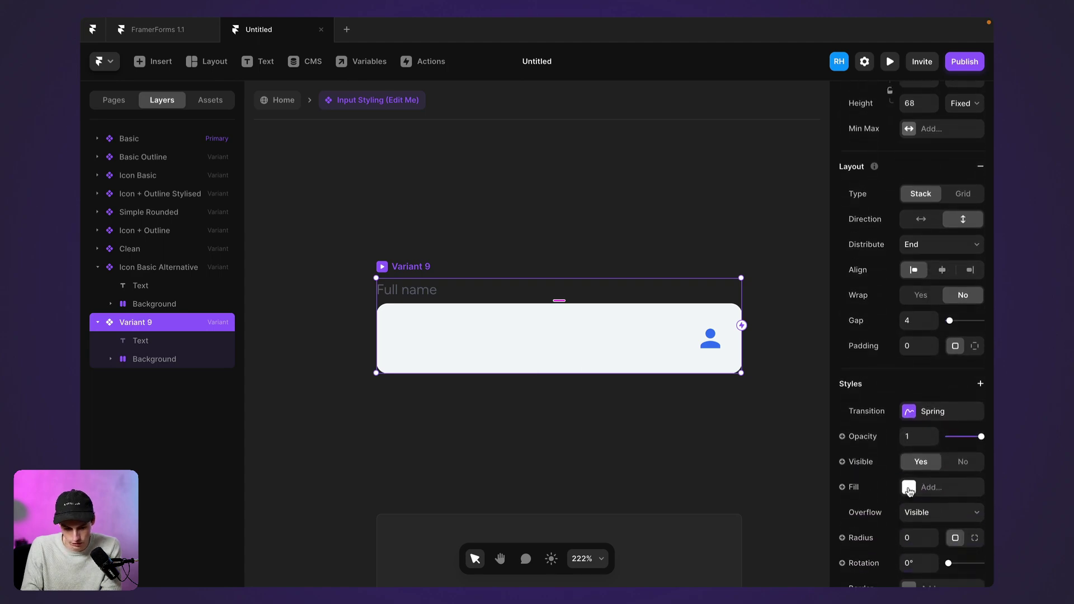
# Inspect Variant 9's person icon and frame, undoing an accidentally added fill
pyautogui.click(710, 338)
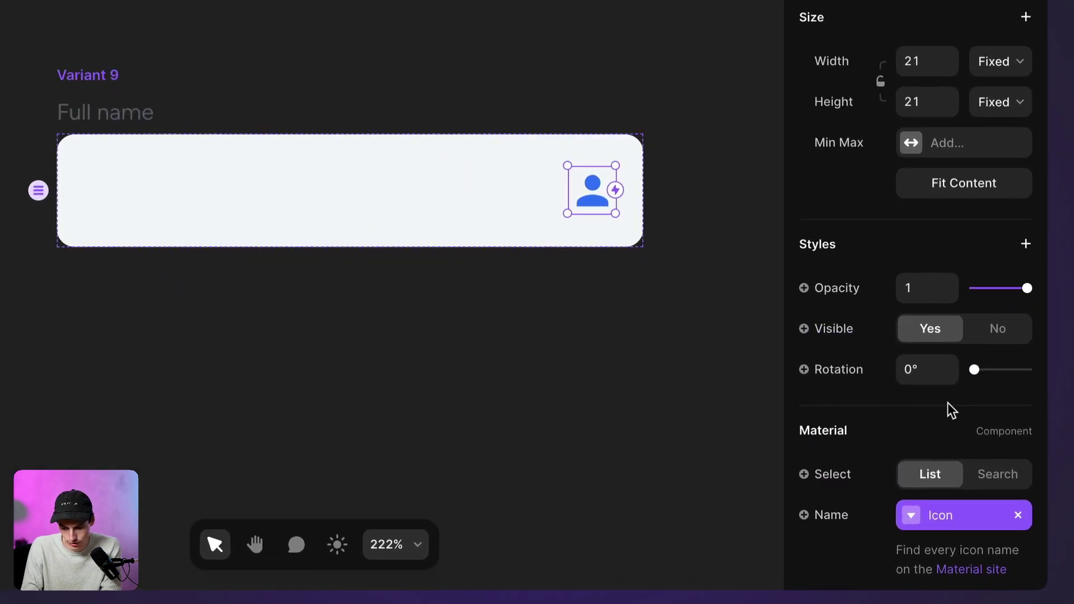
pyautogui.scroll(-5, 948, 403)
pyautogui.scroll(-2, 948, 403)
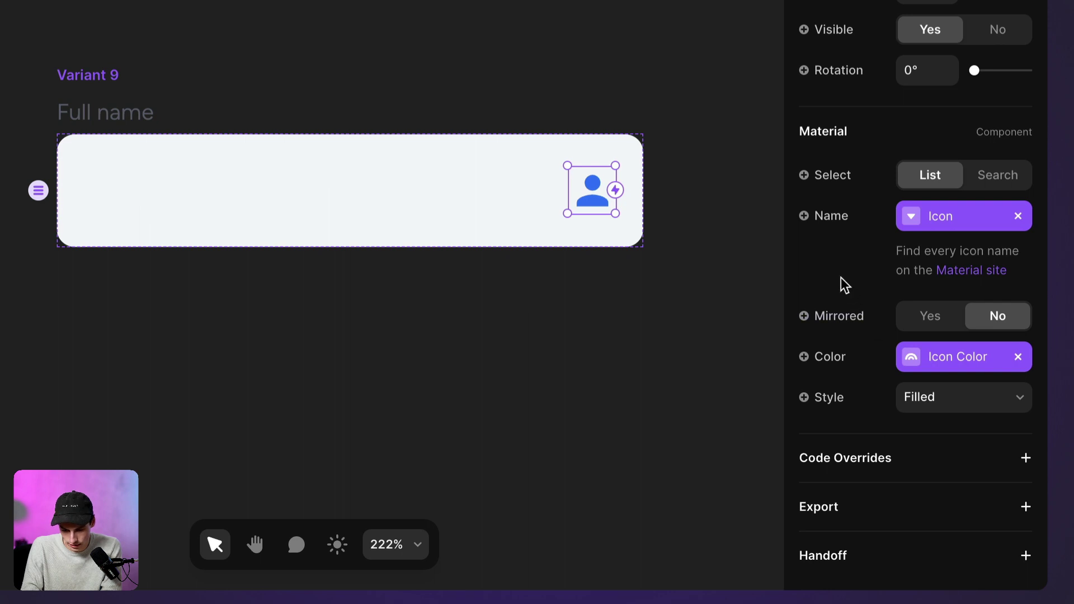
pyautogui.click(84, 74)
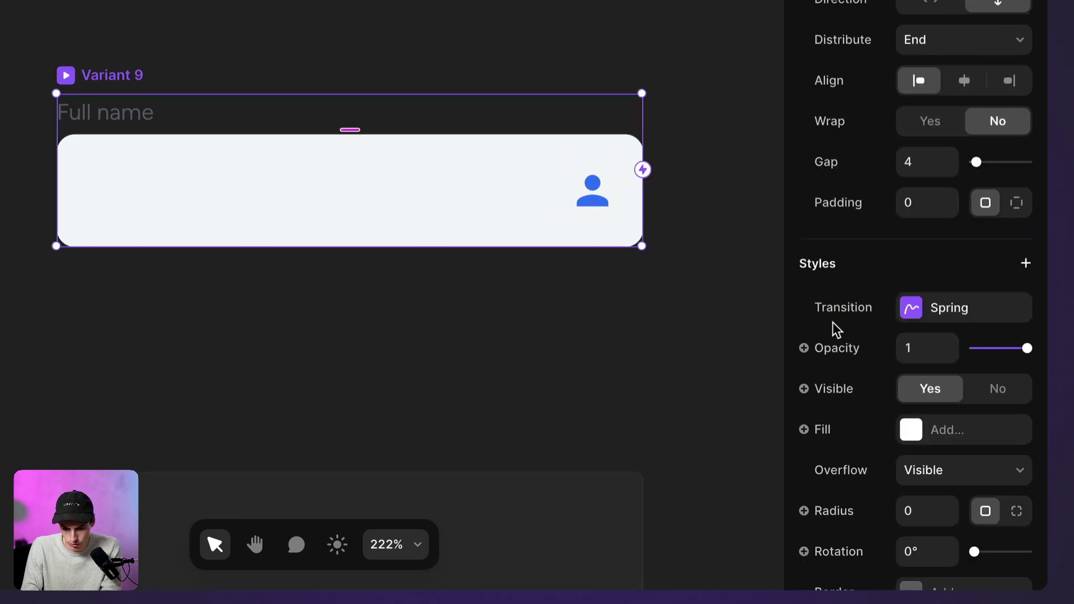
pyautogui.scroll(-3, 833, 325)
pyautogui.scroll(-2, 994, 402)
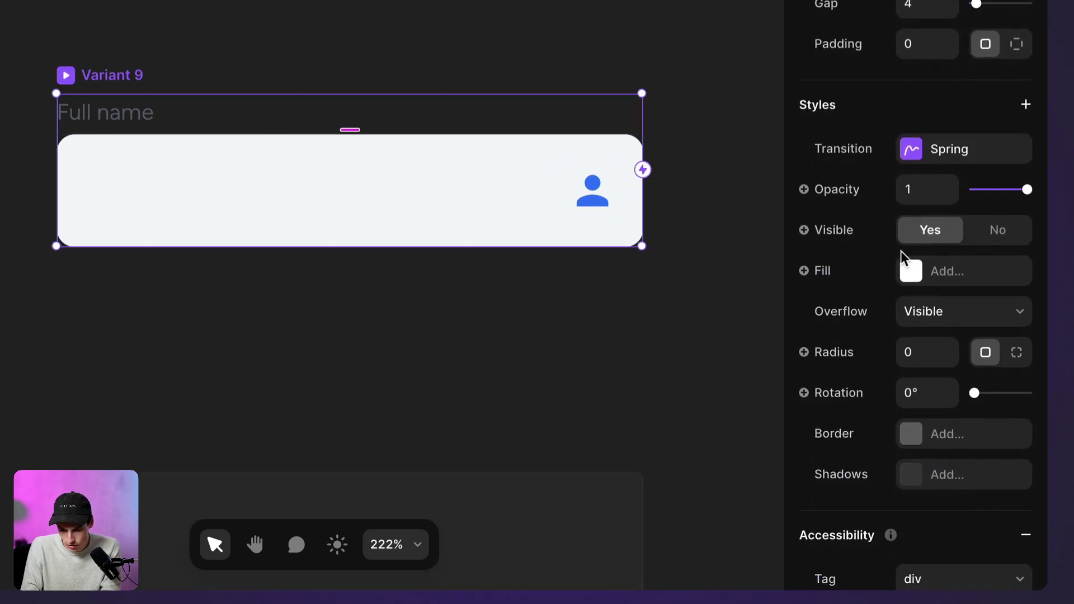
pyautogui.click(910, 271)
pyautogui.click(909, 271)
pyautogui.hotkey('ctrl', 'z')
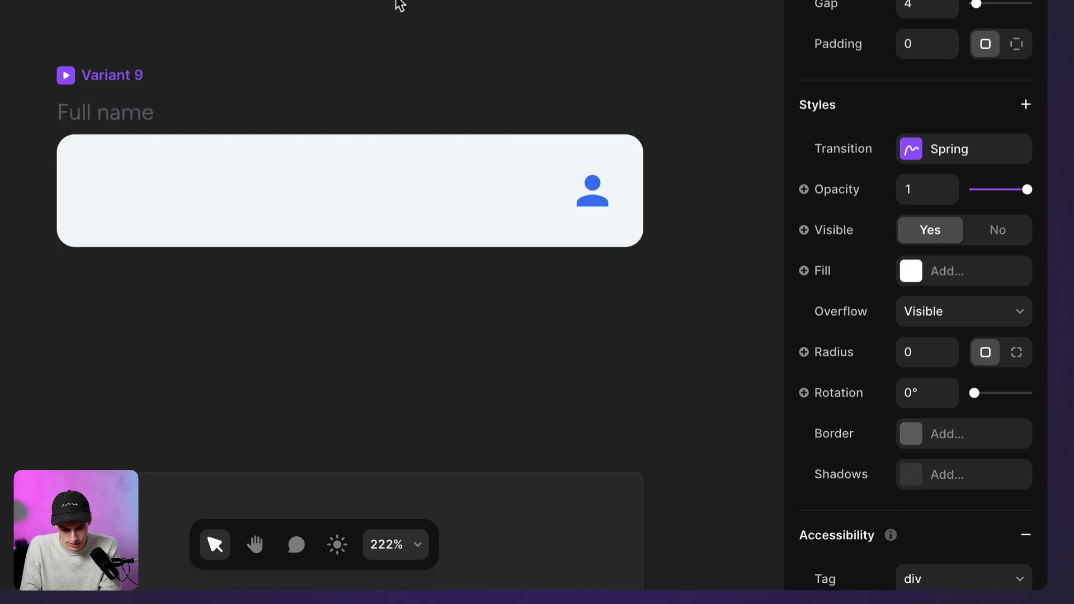
# Give Variant 9's input box a shadow with Blur 60, keeping overflow visible
pyautogui.click(194, 225)
pyautogui.scroll(-5, 901, 343)
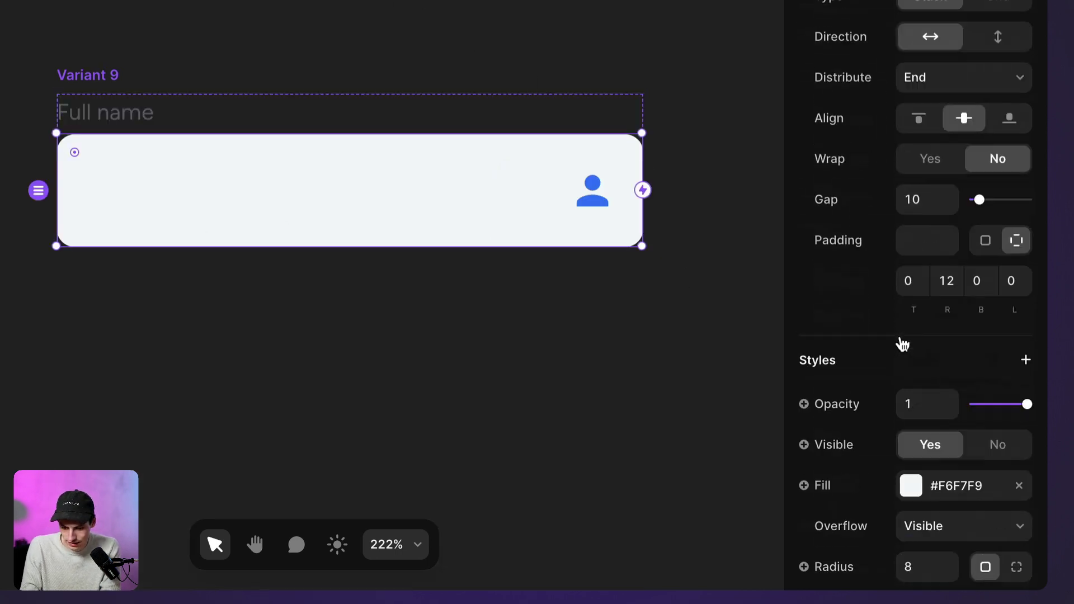
pyautogui.scroll(-8, 903, 344)
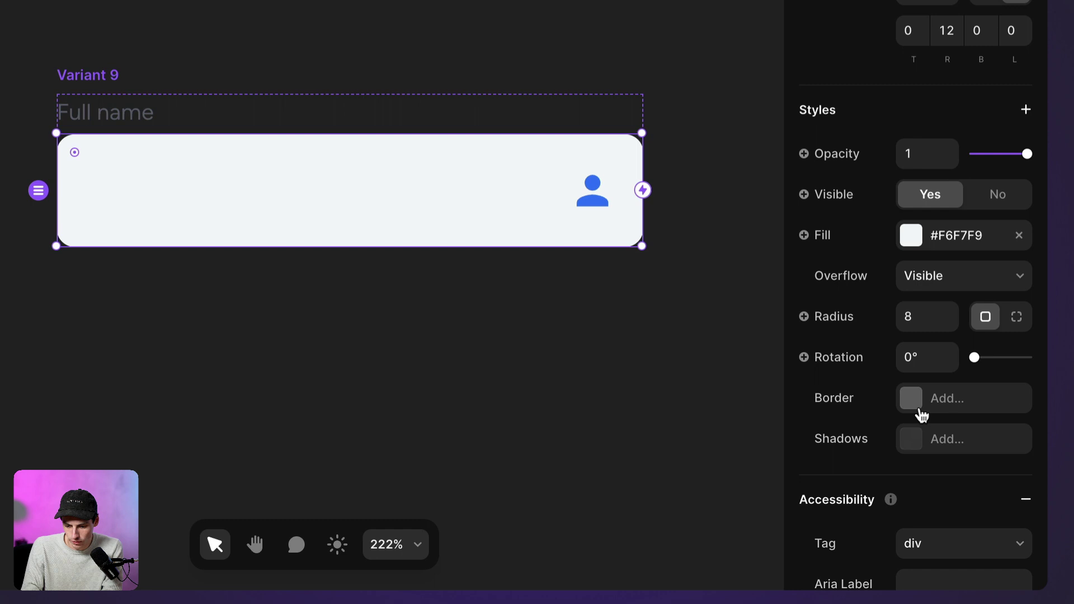
pyautogui.click(906, 438)
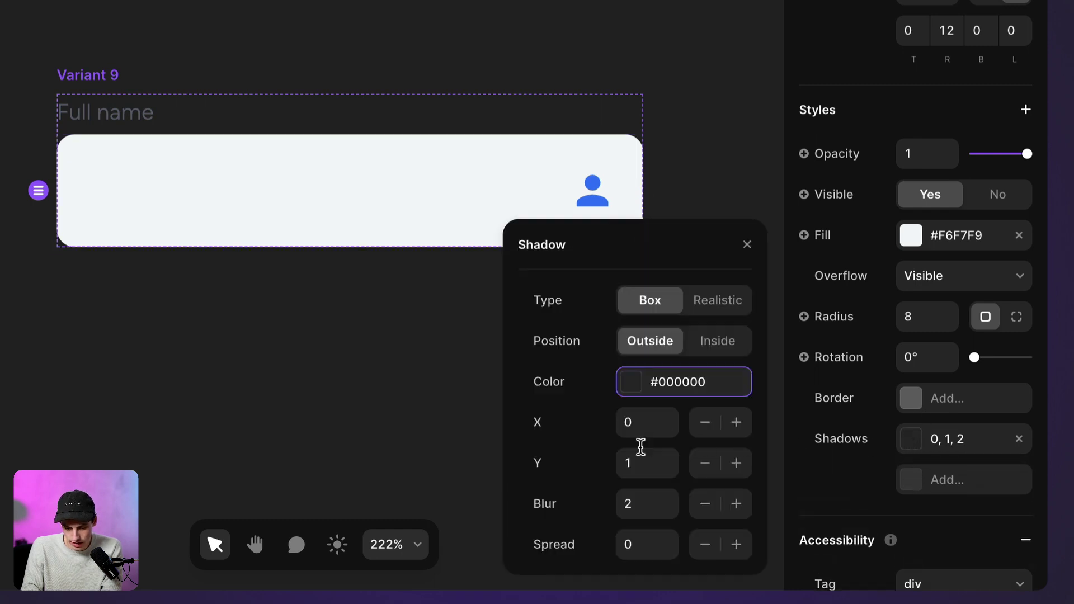
pyautogui.click(633, 503)
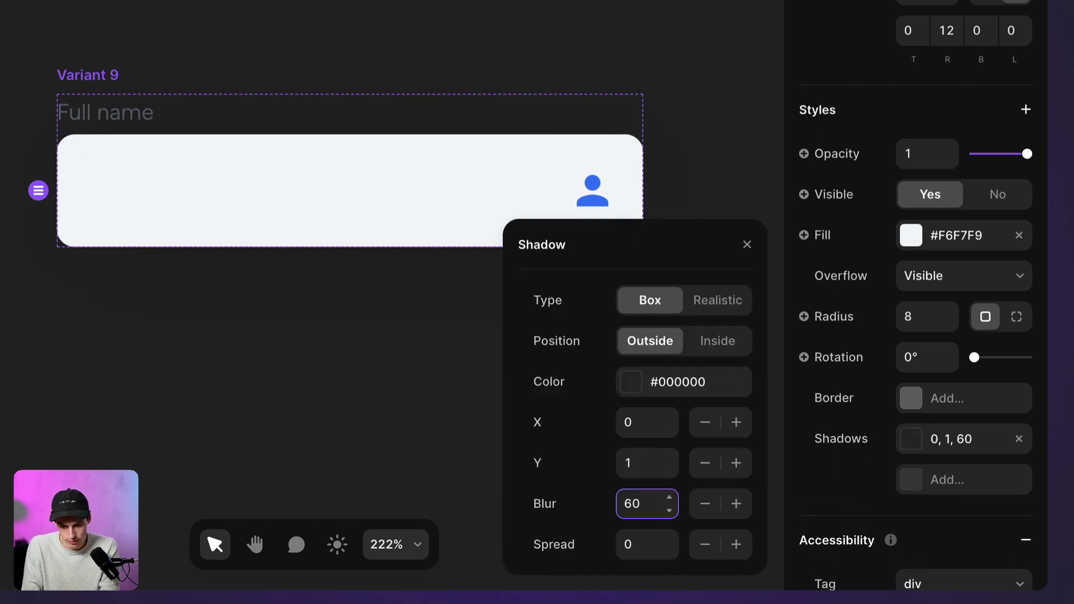
pyautogui.click(81, 86)
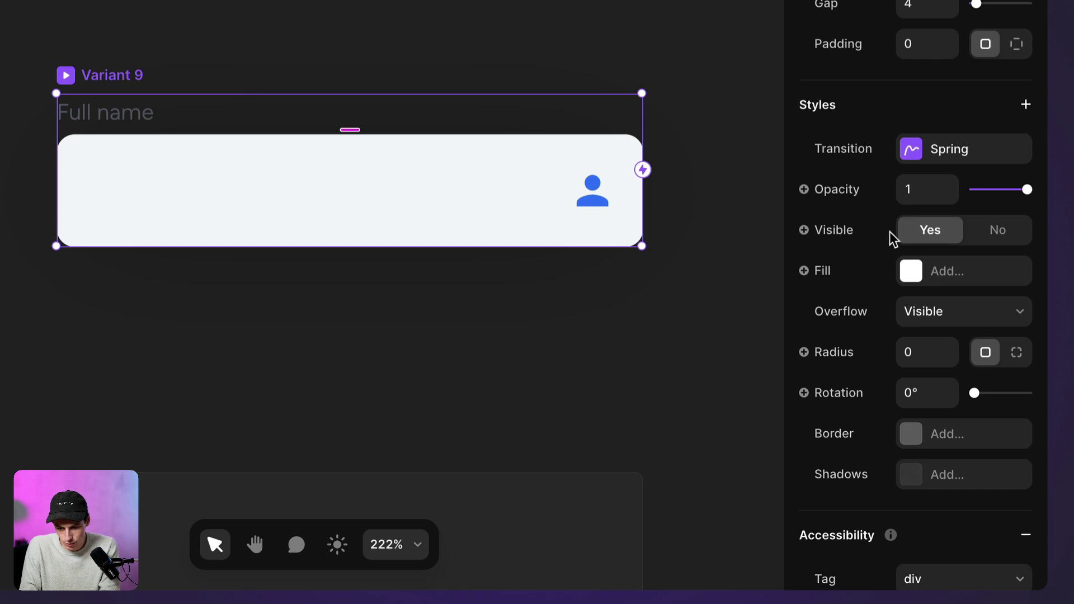
pyautogui.click(921, 311)
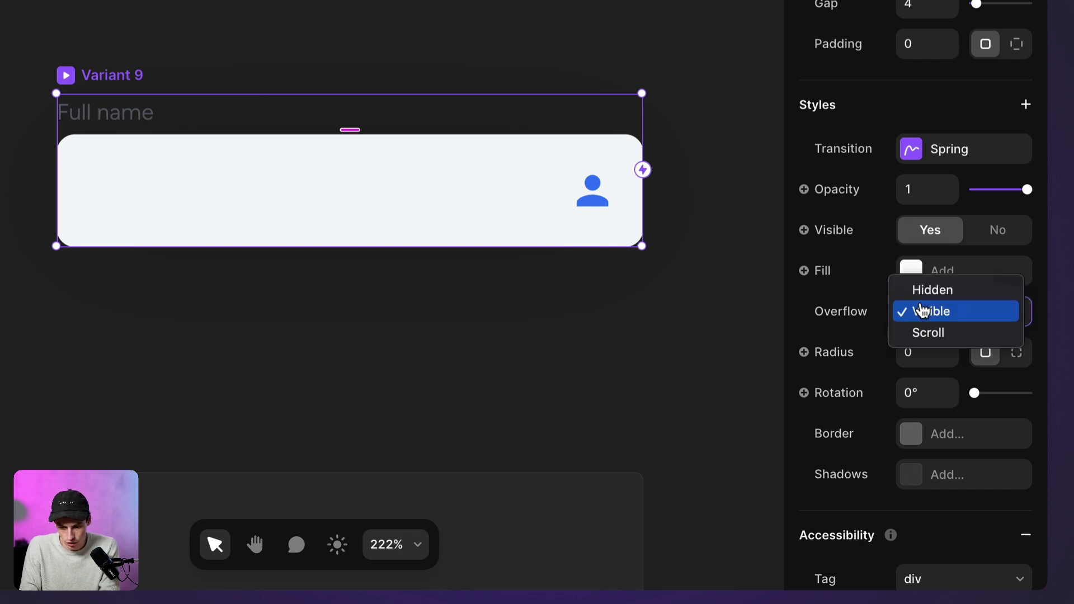
pyautogui.click(970, 318)
pyautogui.click(573, 232)
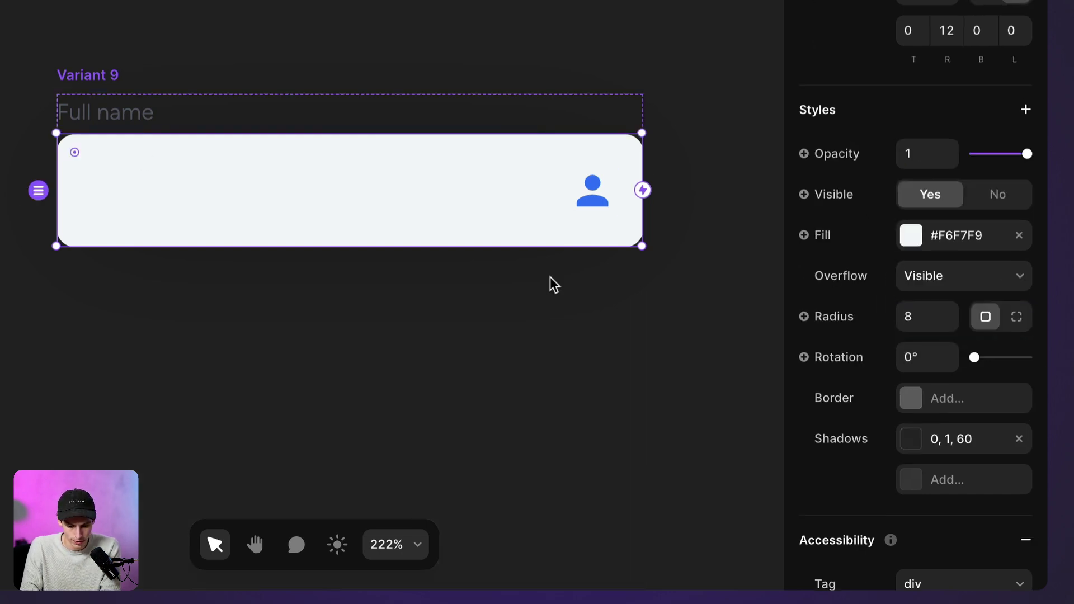
pyautogui.click(277, 343)
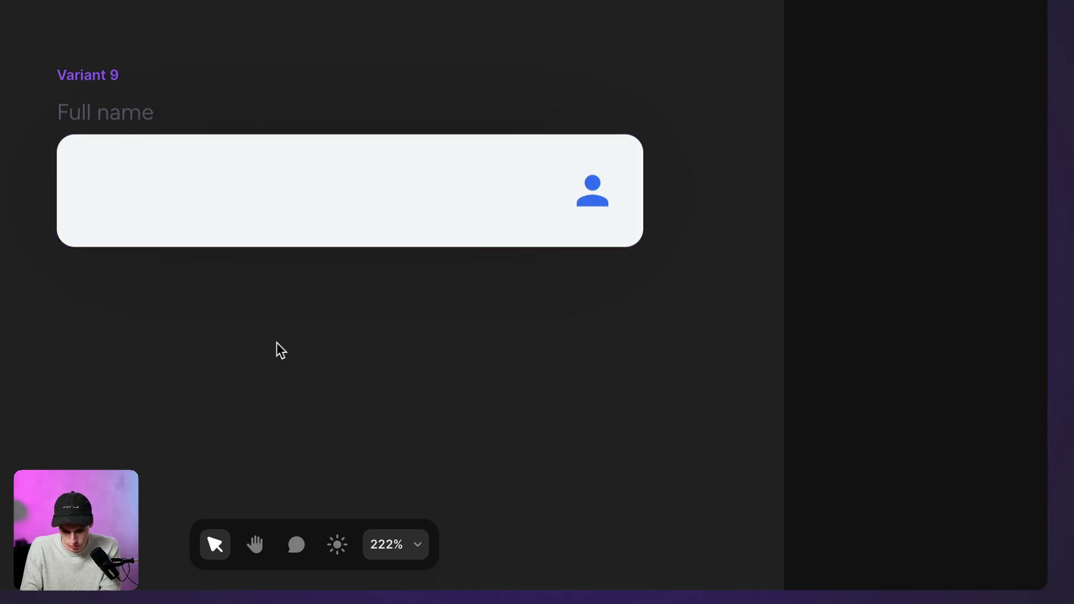
# Set the Full name label's font to Rubik Semibold
pyautogui.click(146, 119)
pyautogui.scroll(-5, 958, 431)
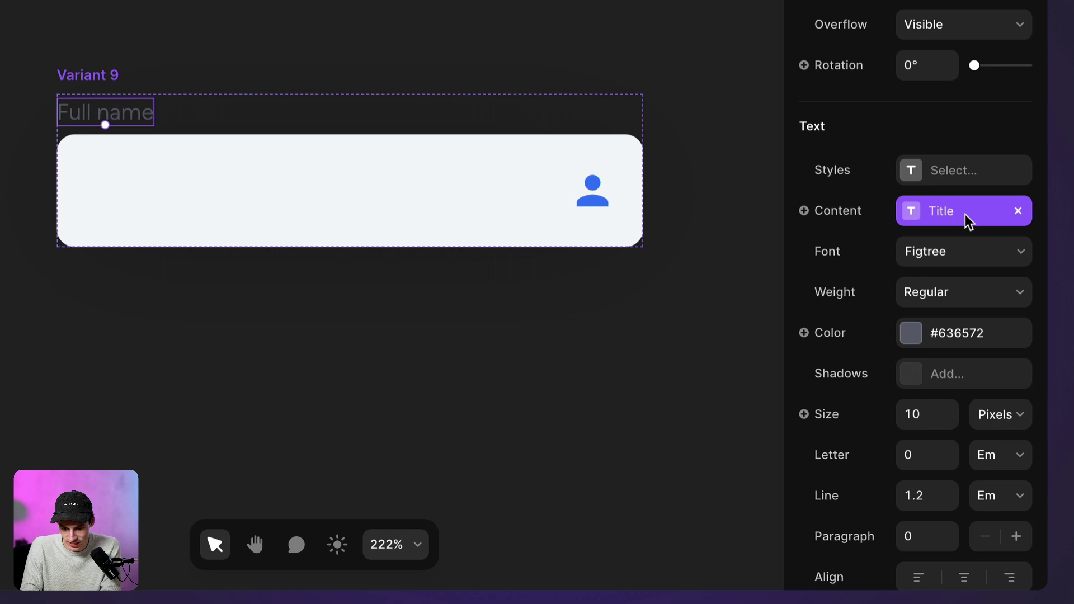
pyautogui.click(944, 252)
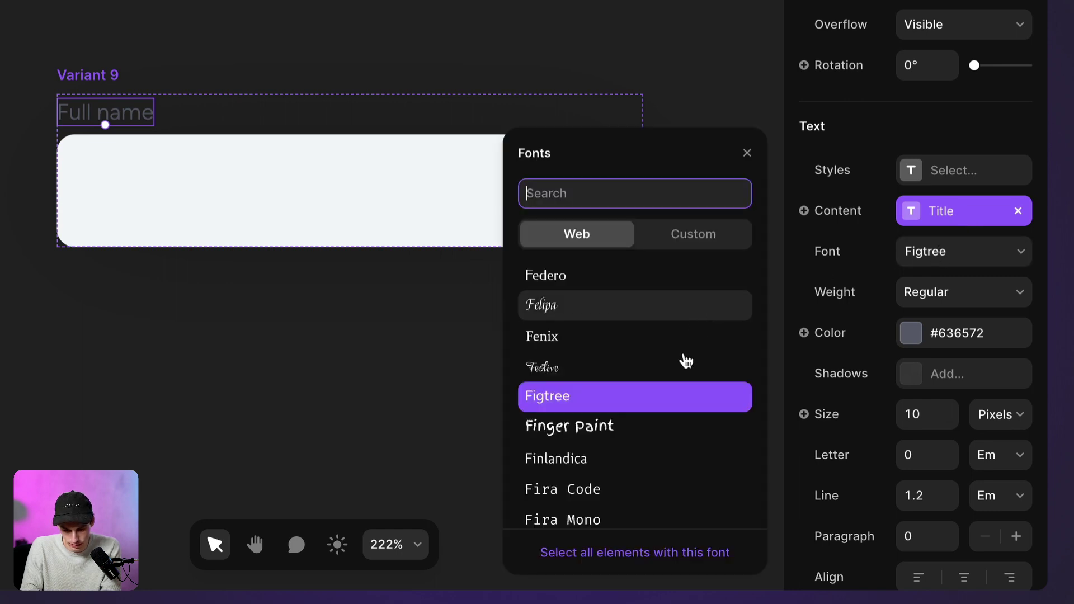
pyautogui.scroll(-7, 679, 384)
pyautogui.scroll(-8, 679, 385)
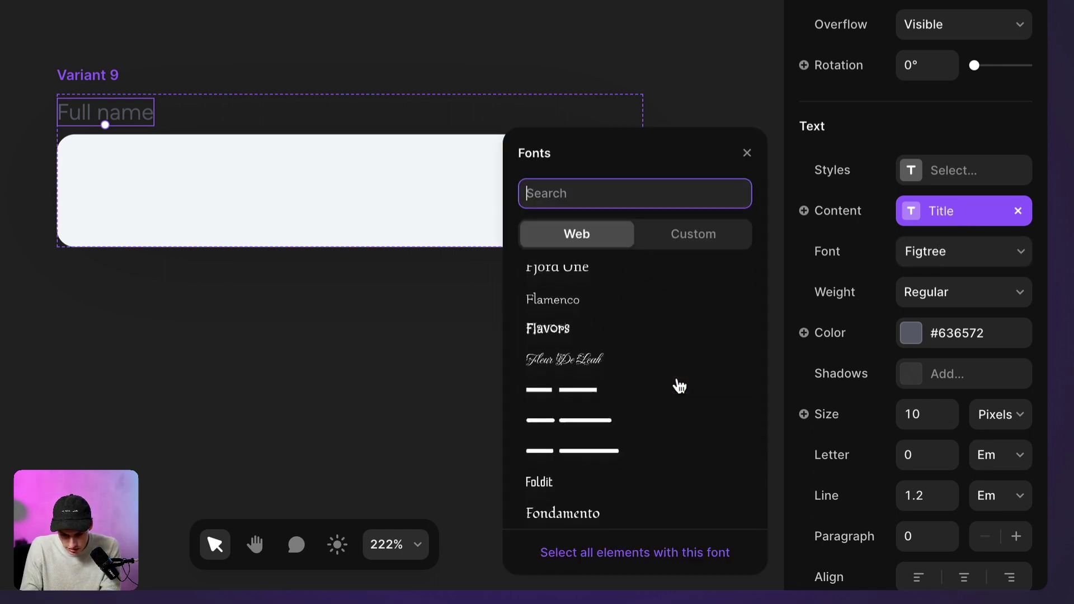
pyautogui.scroll(-5, 679, 385)
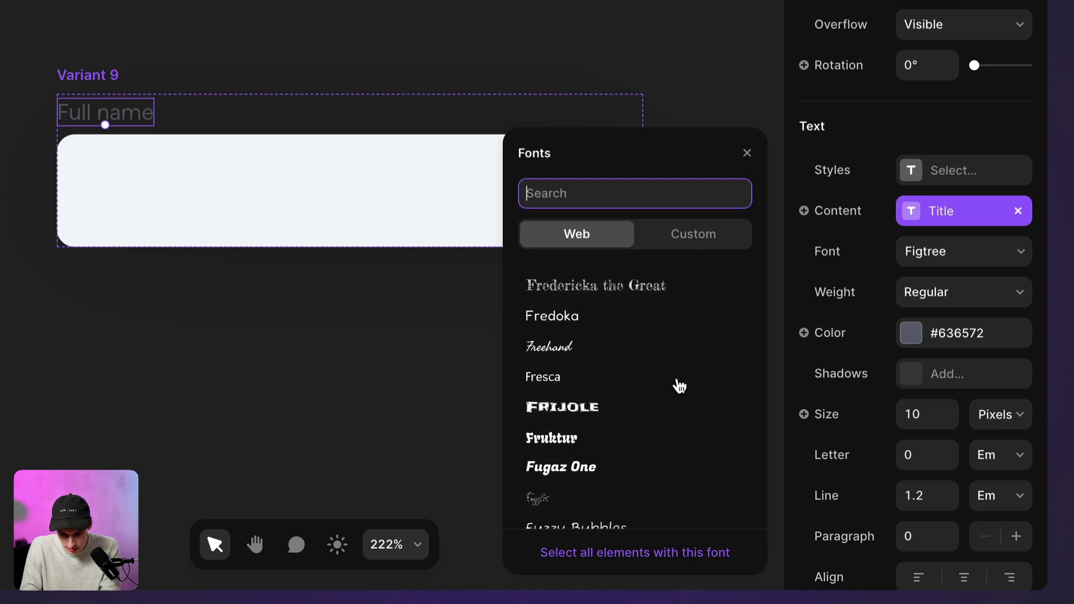
pyautogui.write('rubik')
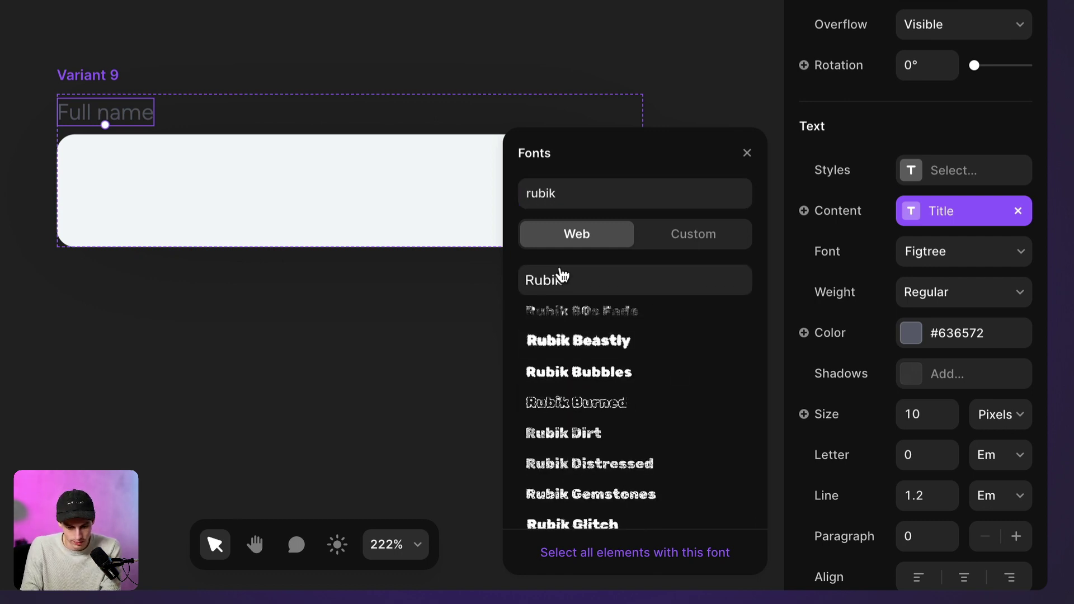
pyautogui.click(559, 278)
pyautogui.click(920, 292)
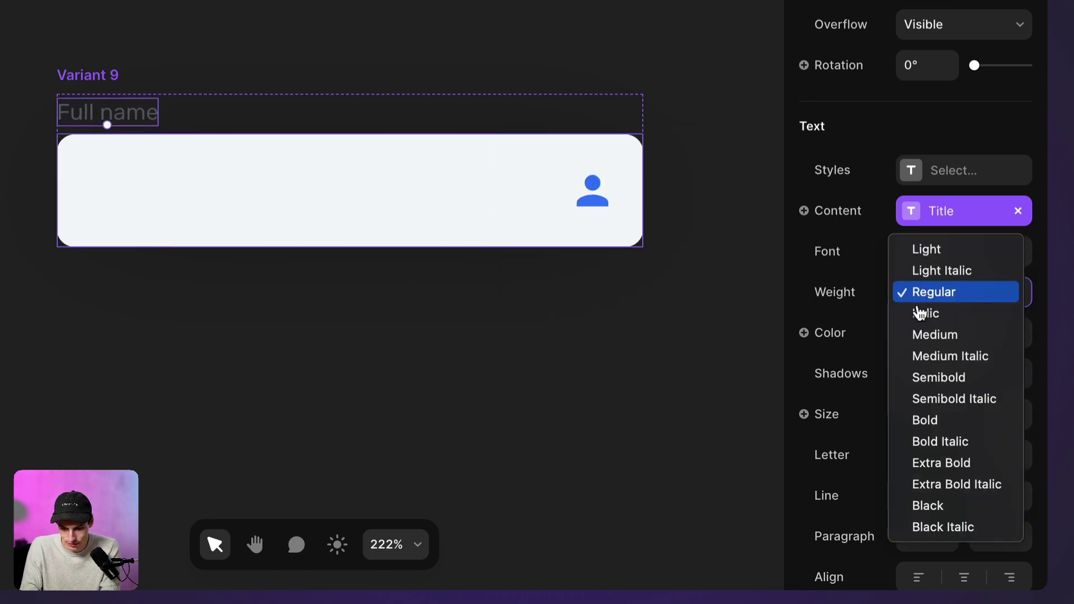
pyautogui.click(931, 376)
# Change the Full name label's text colour to black #000000
pyautogui.doubleClick(114, 112)
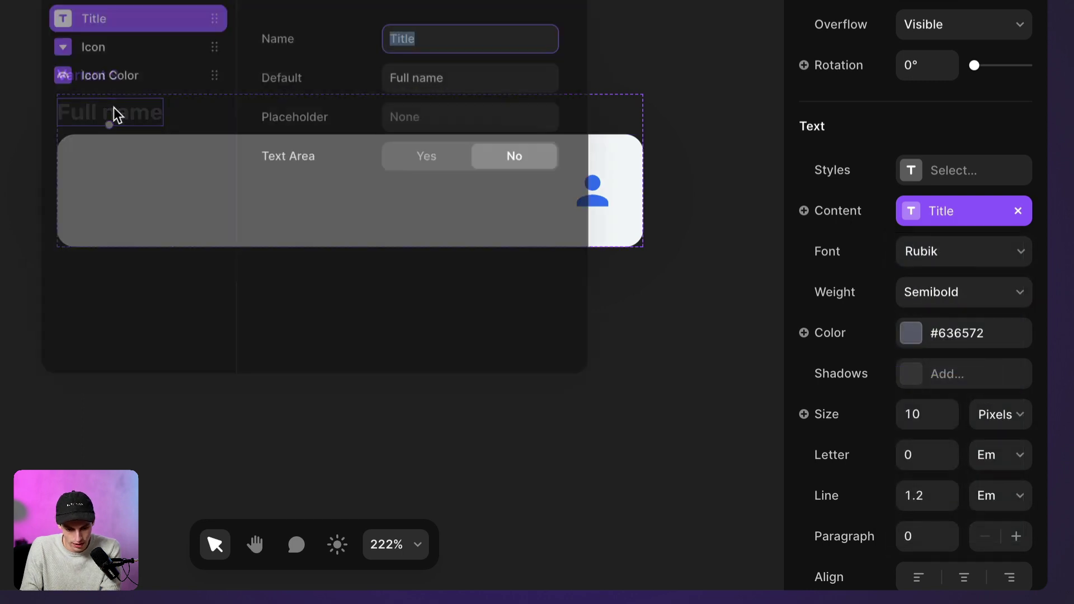
pyautogui.click(685, 165)
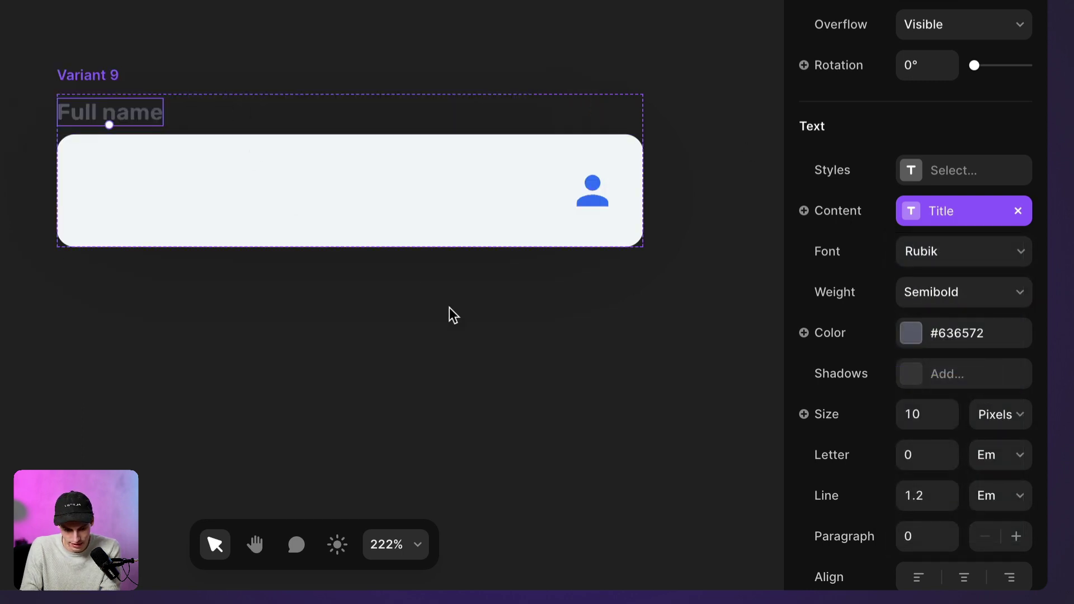
pyautogui.click(912, 333)
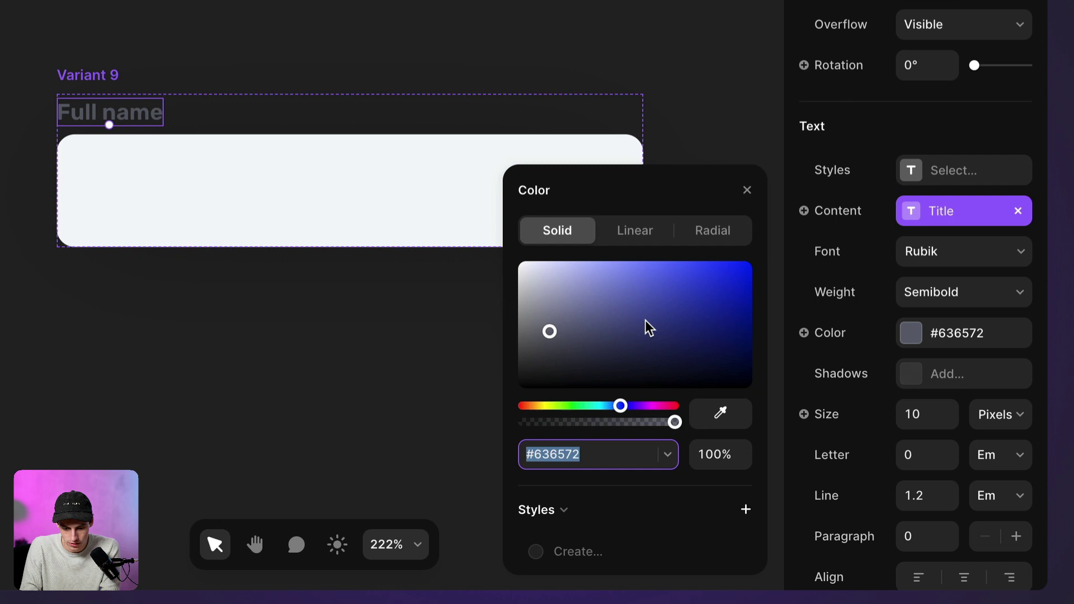
pyautogui.moveTo(647, 329); pyautogui.dragTo(437, 479)
# Round the input box corners with a 999 radius
pyautogui.click(331, 227)
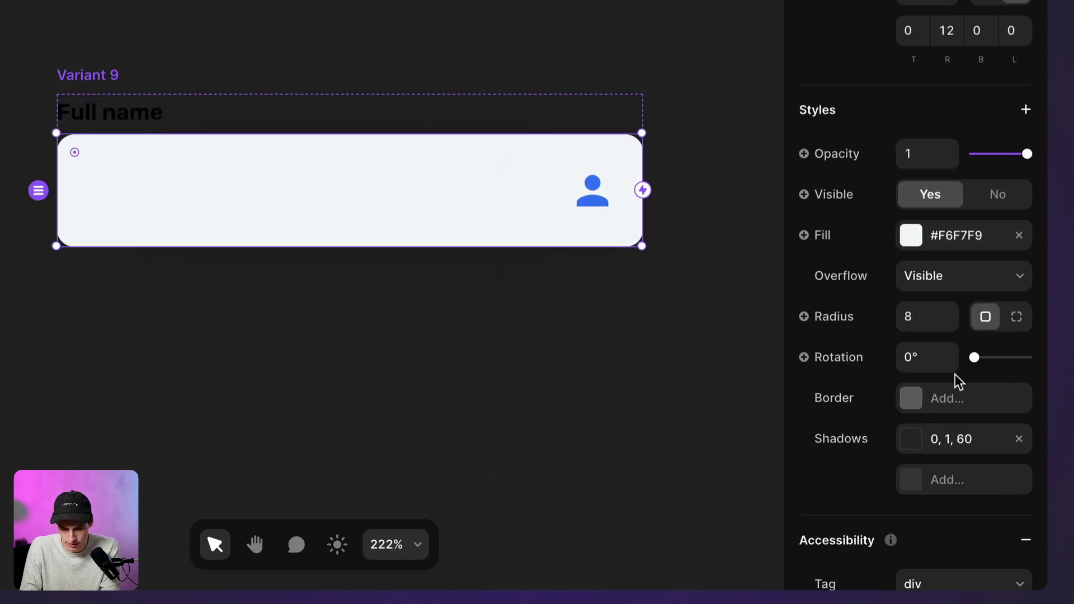
pyautogui.click(907, 322)
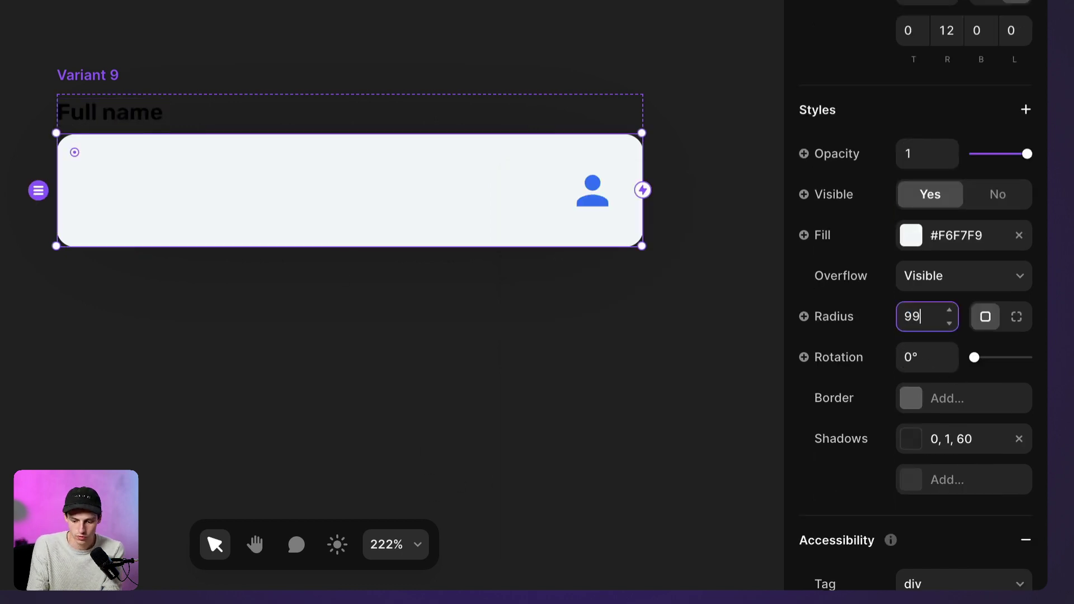
pyautogui.press('Return')
pyautogui.click(529, 317)
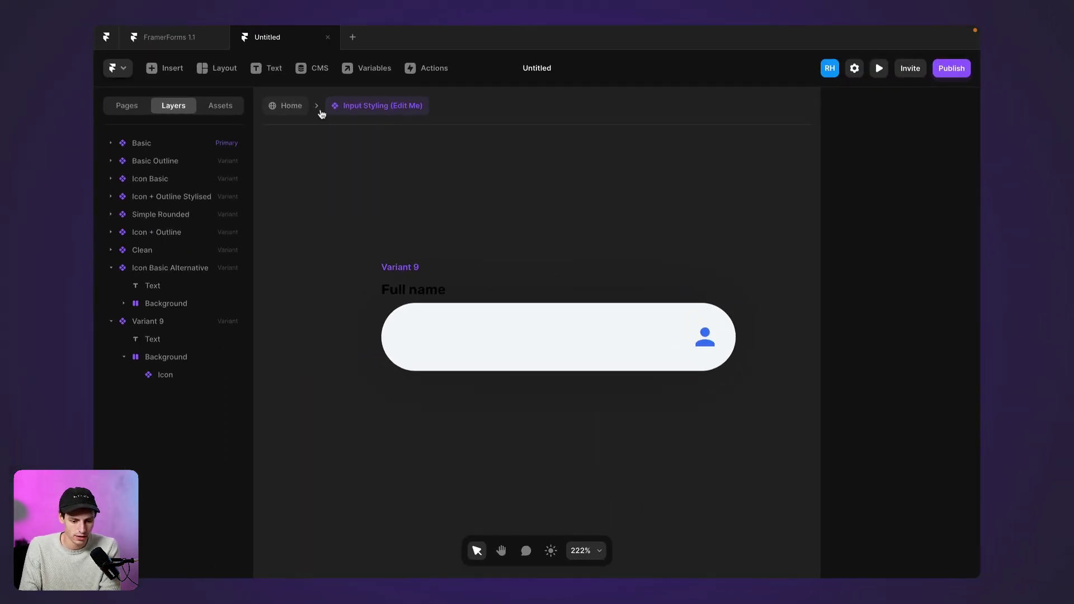
# On the Home page, switch the Name input's style variant to Variant 9
pyautogui.click(292, 106)
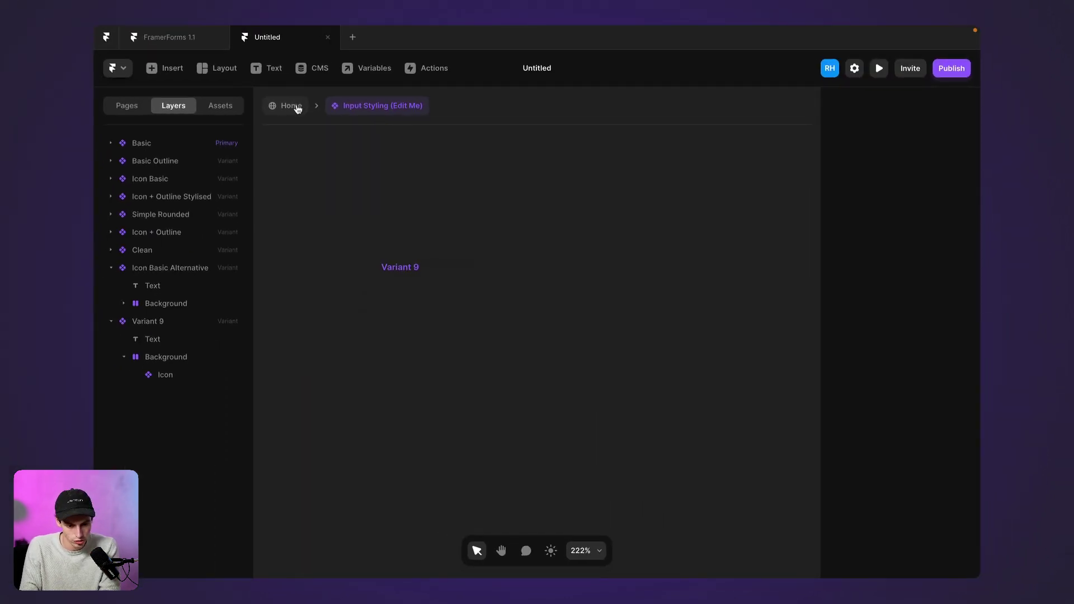
pyautogui.click(556, 274)
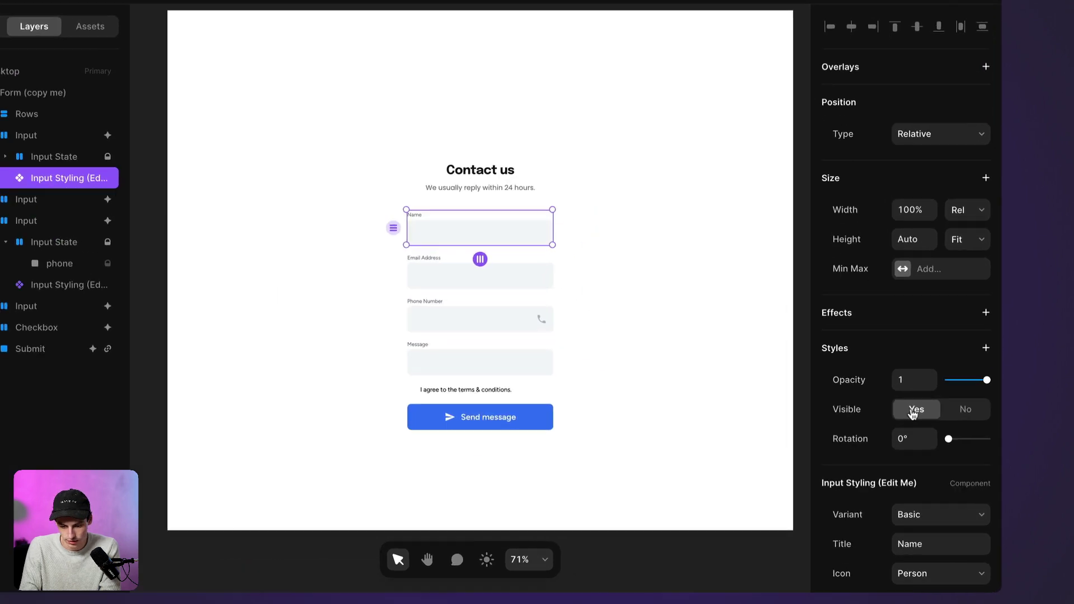
pyautogui.scroll(-3, 907, 428)
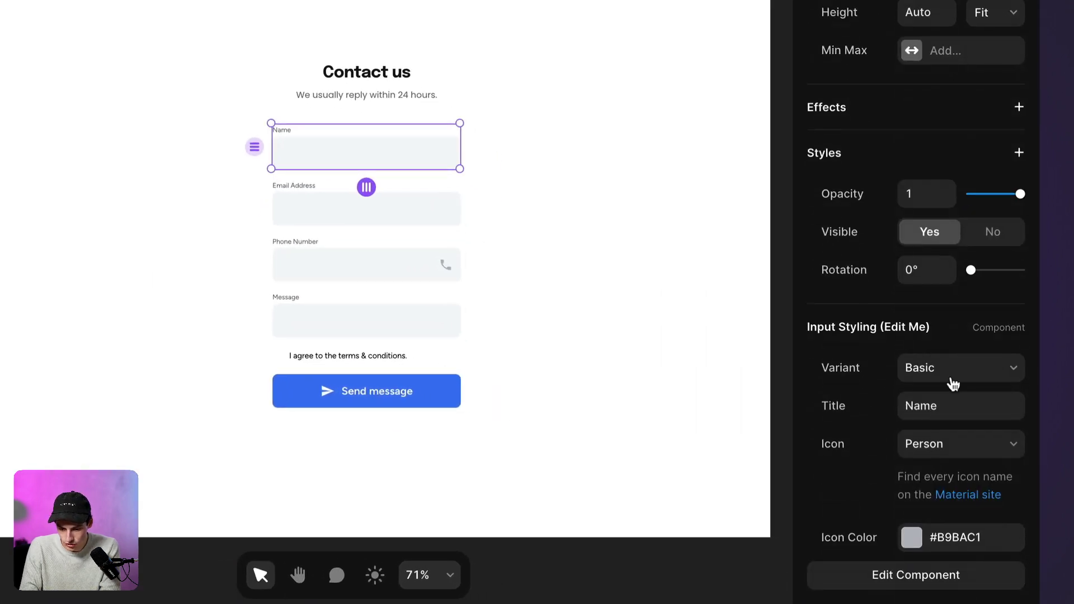
pyautogui.click(953, 384)
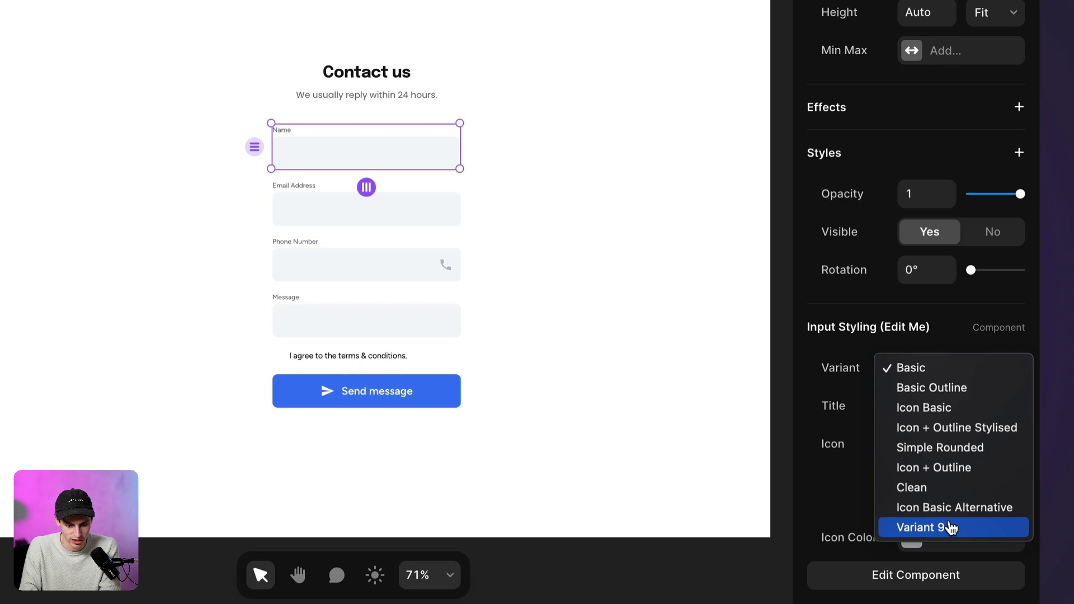
pyautogui.click(952, 528)
pyautogui.click(436, 223)
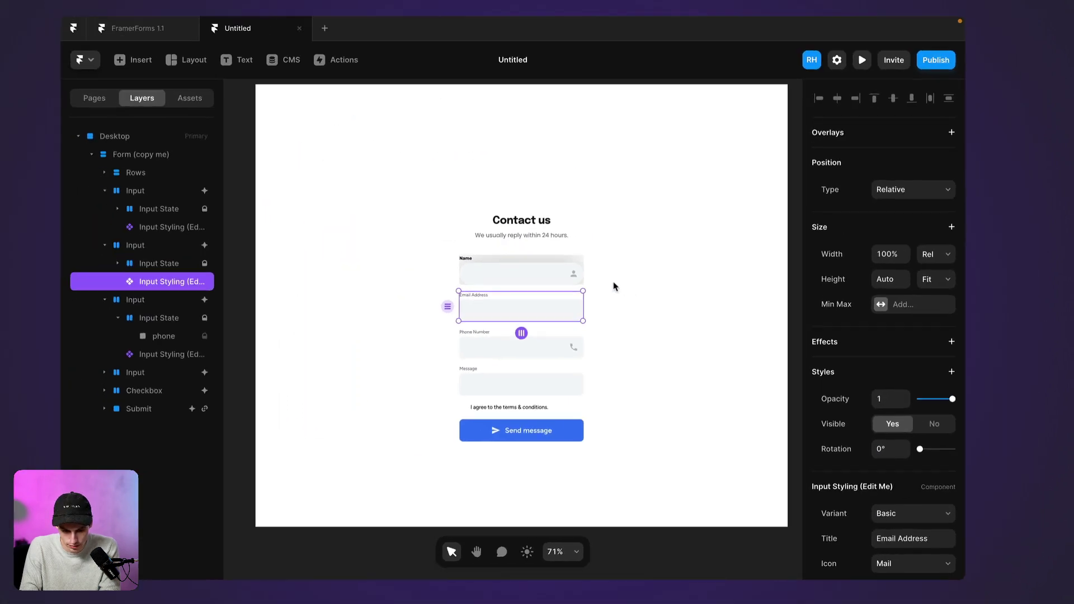
pyautogui.scroll(5, 473, 213)
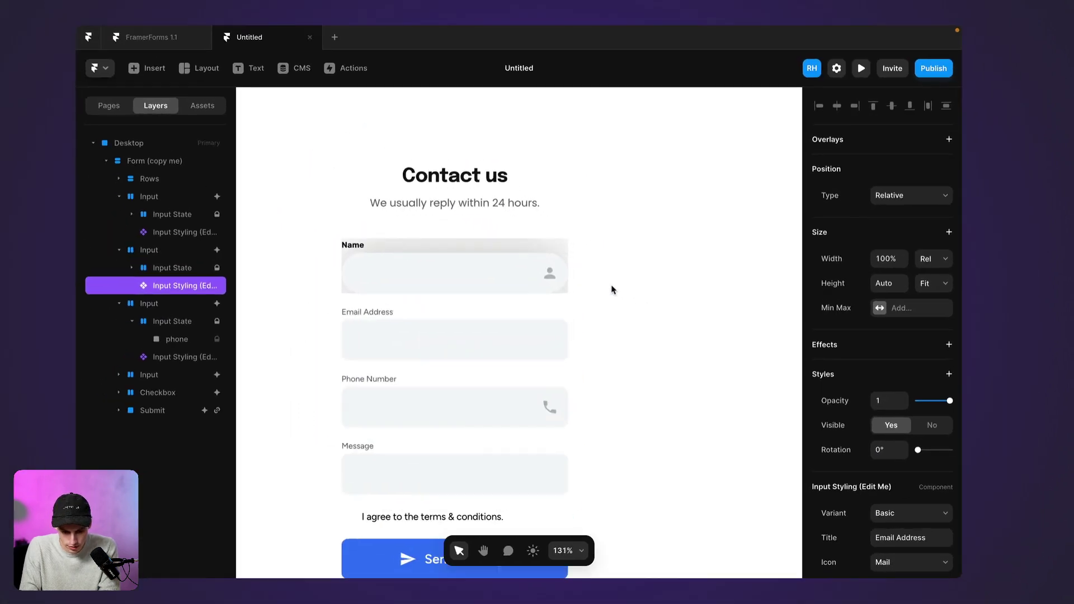
# Change the Name input container's Overflow from Hidden to Visible
pyautogui.doubleClick(451, 253)
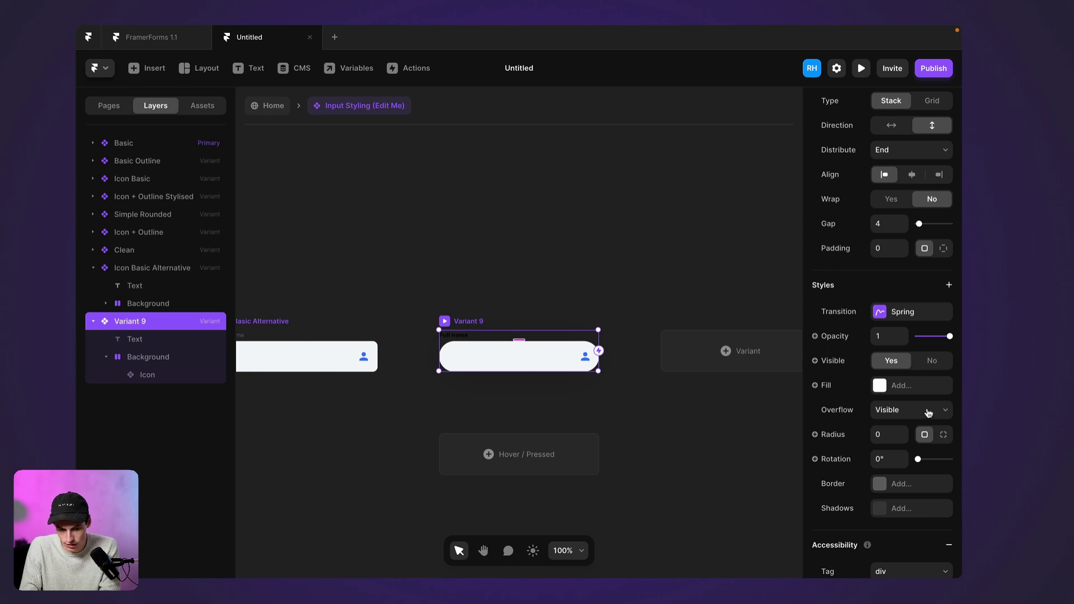
pyautogui.click(281, 112)
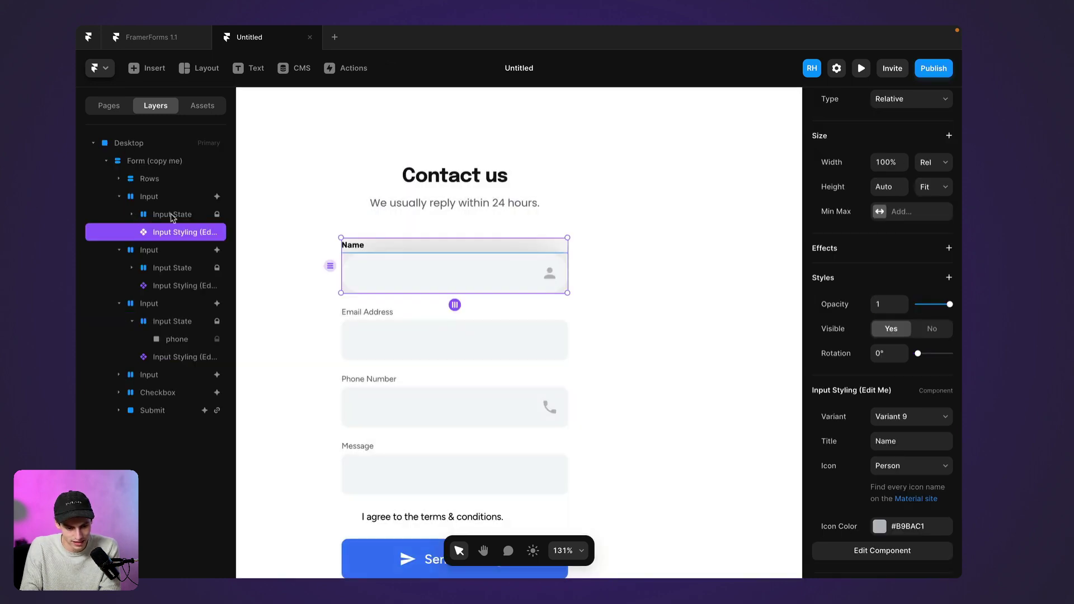
pyautogui.click(156, 199)
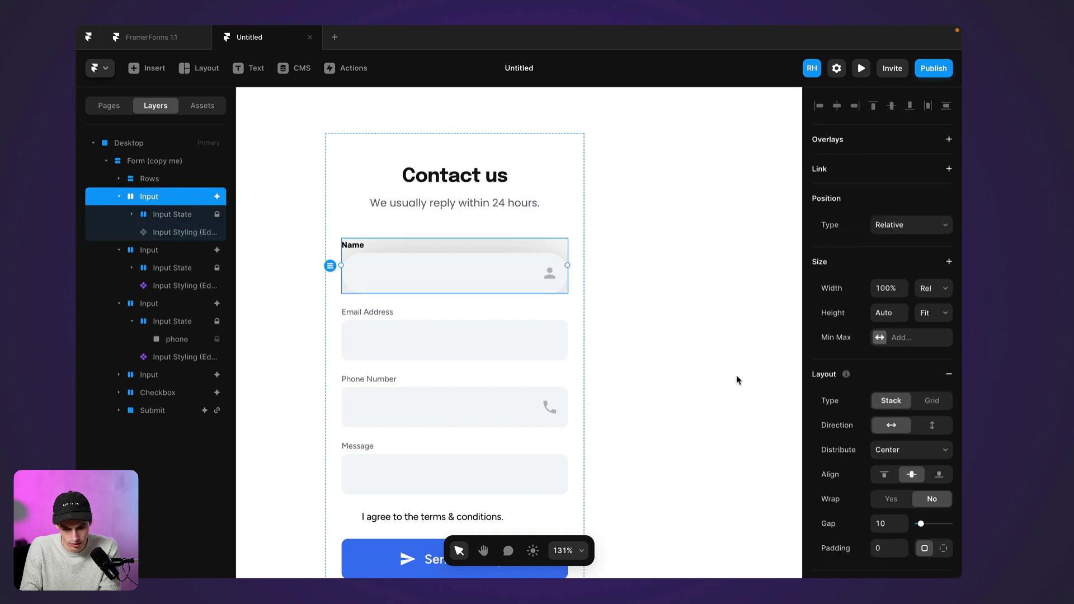
pyautogui.scroll(-5, 909, 453)
pyautogui.click(907, 442)
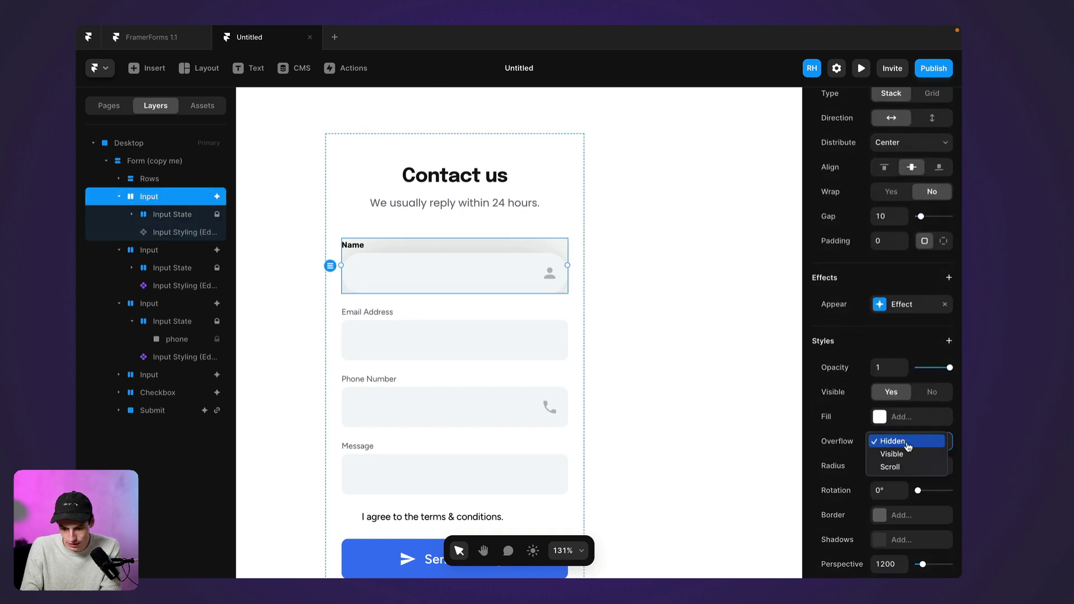
pyautogui.click(905, 454)
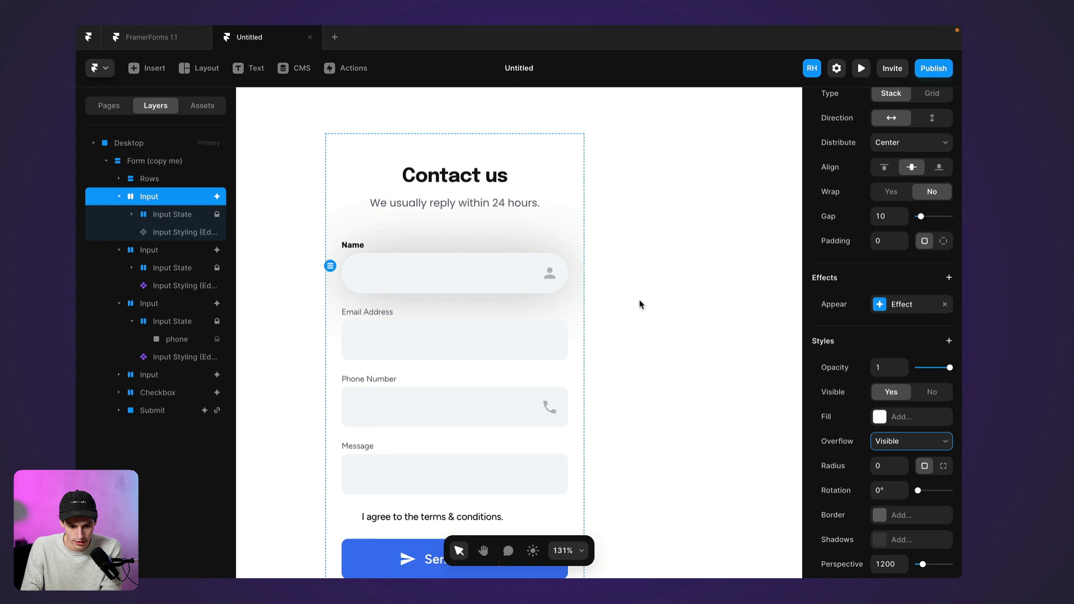
pyautogui.click(417, 288)
pyautogui.click(644, 353)
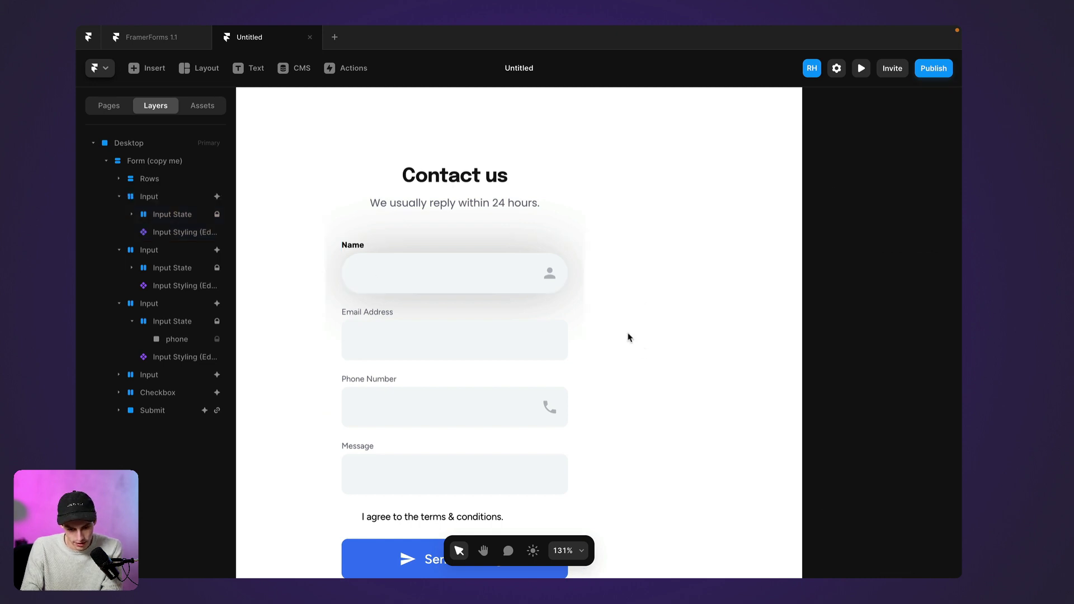
# Reduce Variant 9's background shadow blur from 60 to 23
pyautogui.doubleClick(472, 287)
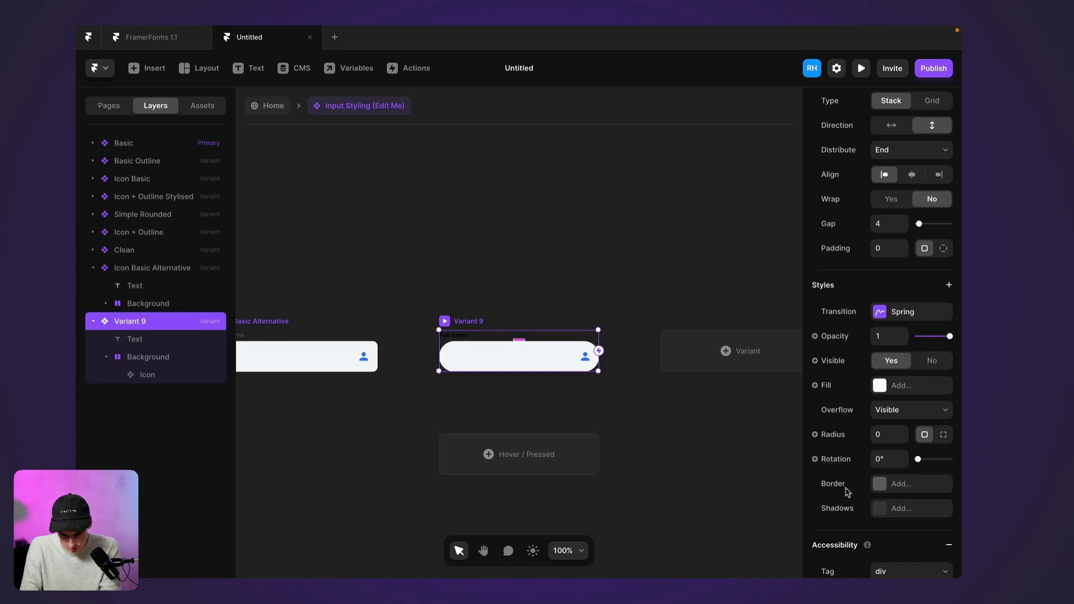
pyautogui.scroll(-3, 872, 513)
pyautogui.click(471, 355)
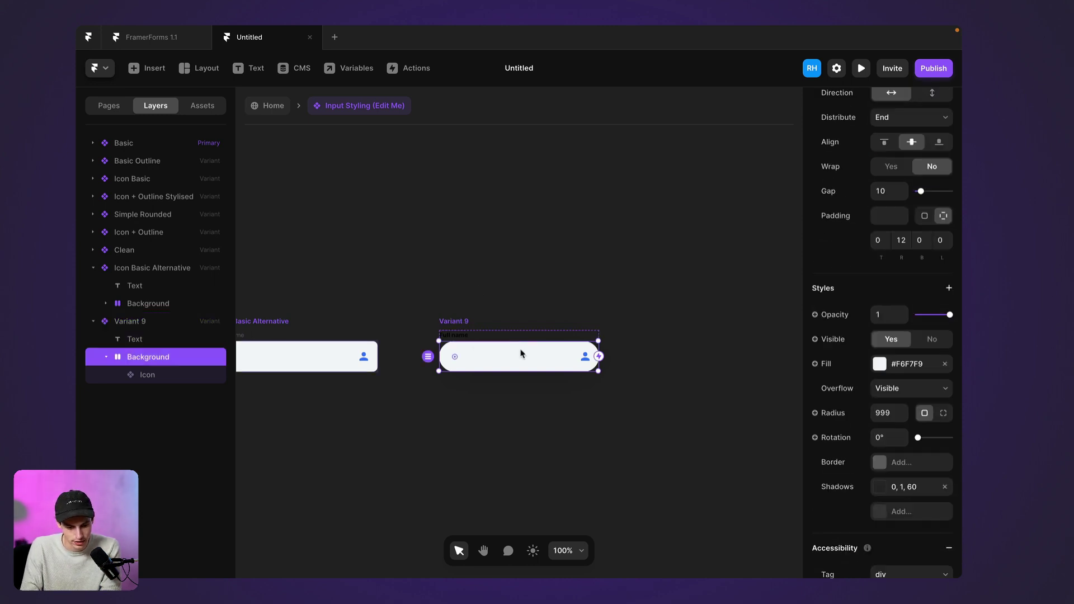
pyautogui.scroll(-2, 899, 463)
pyautogui.click(883, 379)
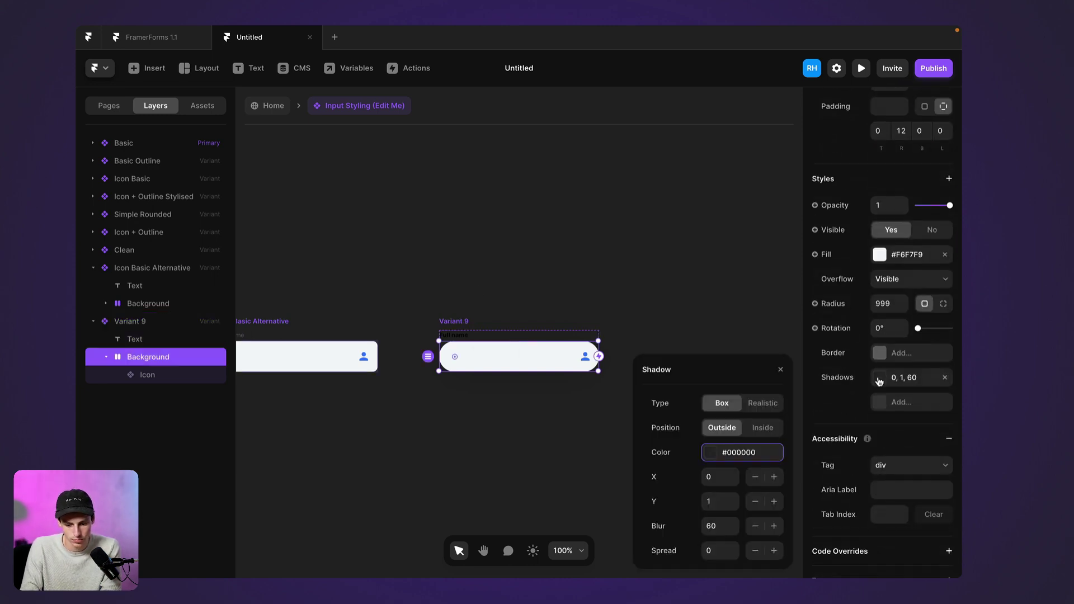
pyautogui.click(719, 524)
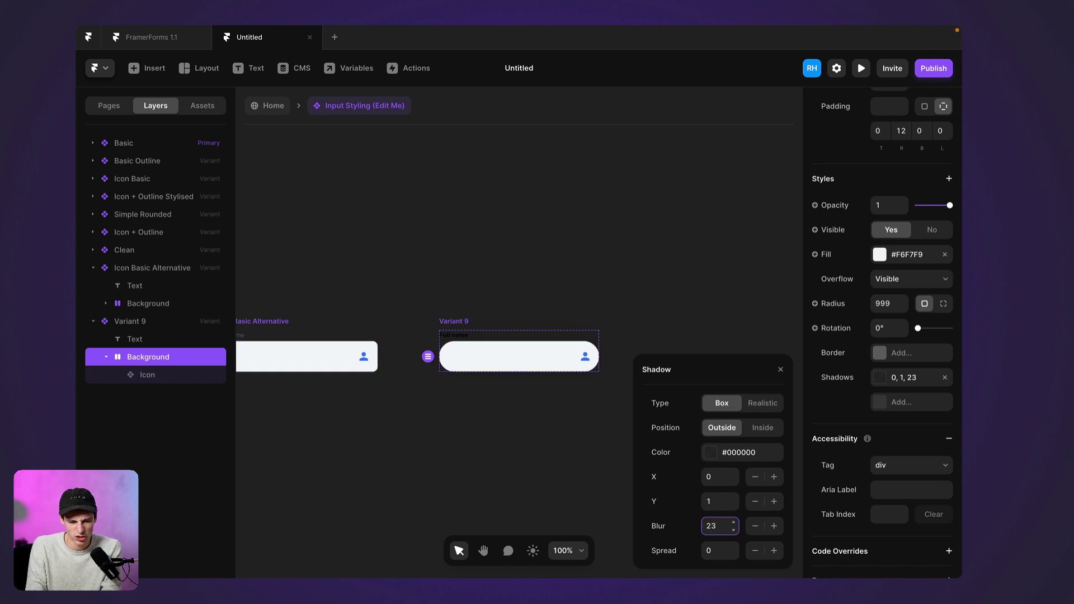
pyautogui.click(272, 106)
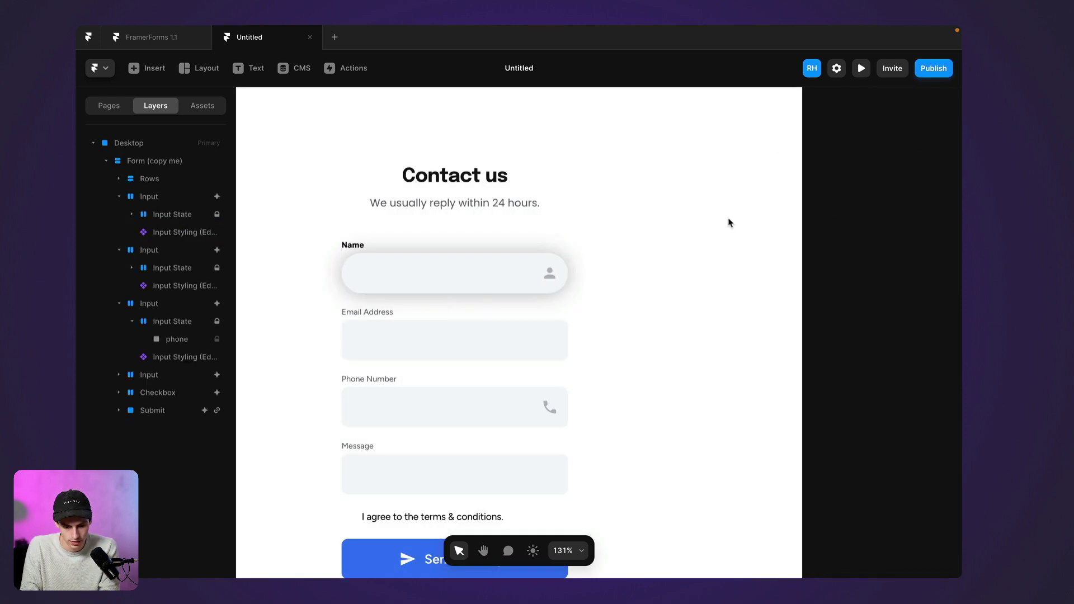
# Apply the Variant 9 style to the Email Address, Phone Number and Message inputs
pyautogui.click(441, 340)
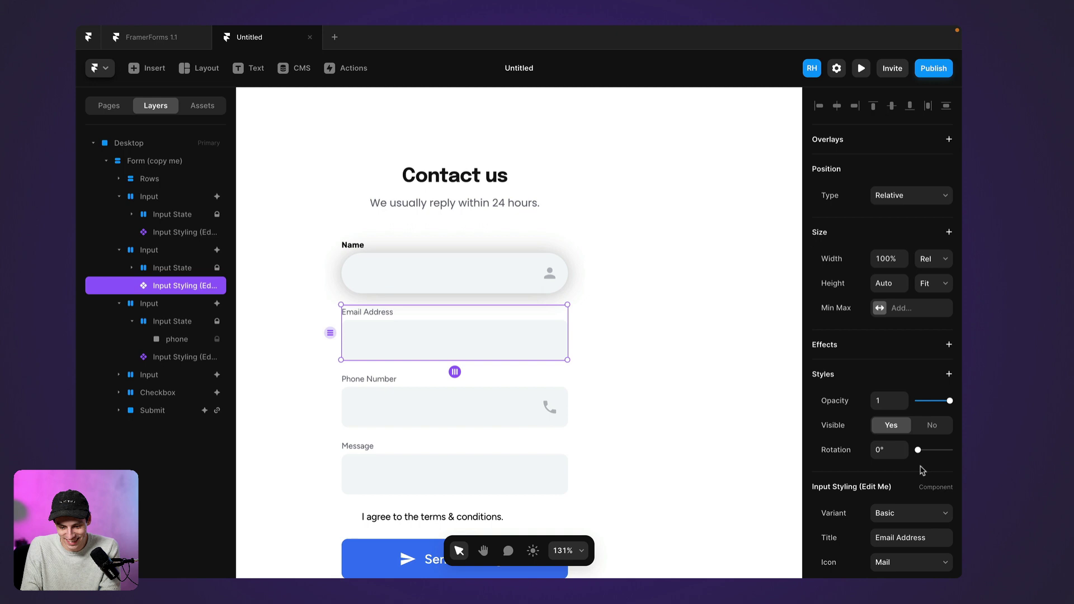
pyautogui.scroll(-4, 923, 470)
pyautogui.click(918, 325)
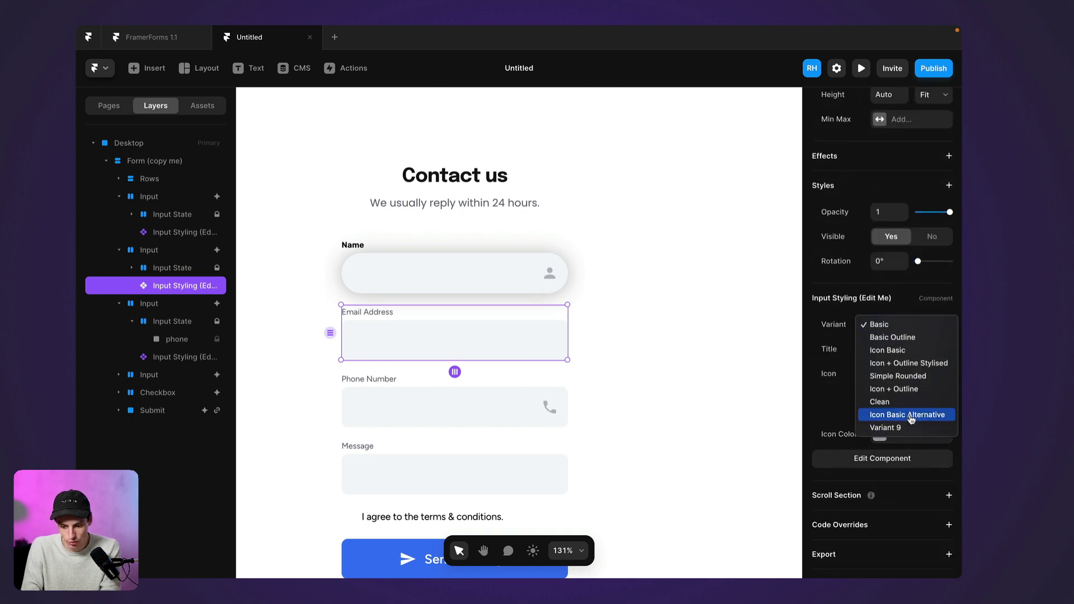
pyautogui.click(895, 427)
pyautogui.click(406, 414)
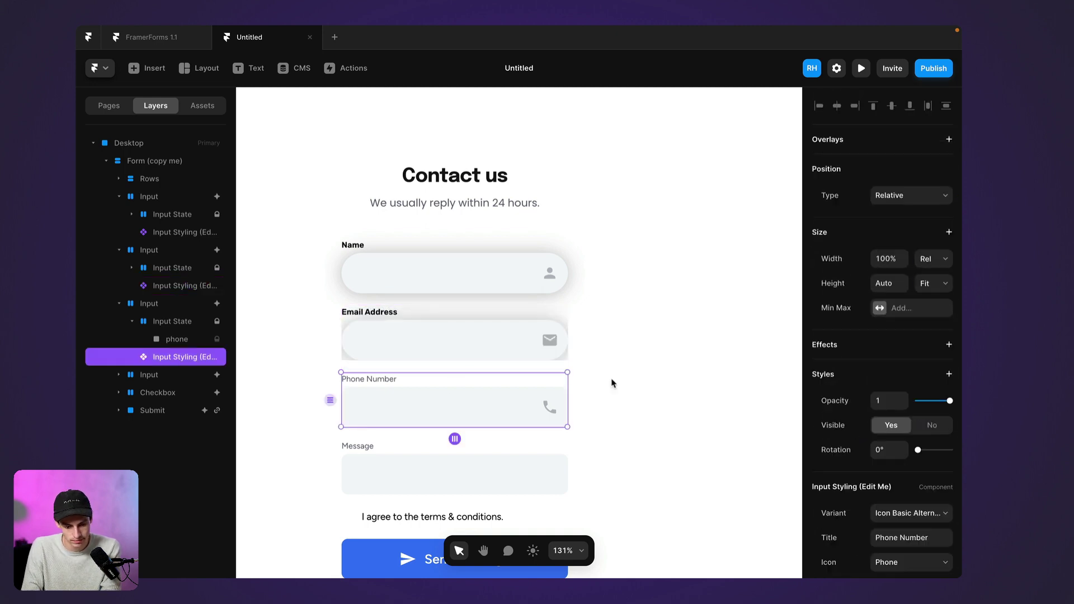
pyautogui.click(911, 517)
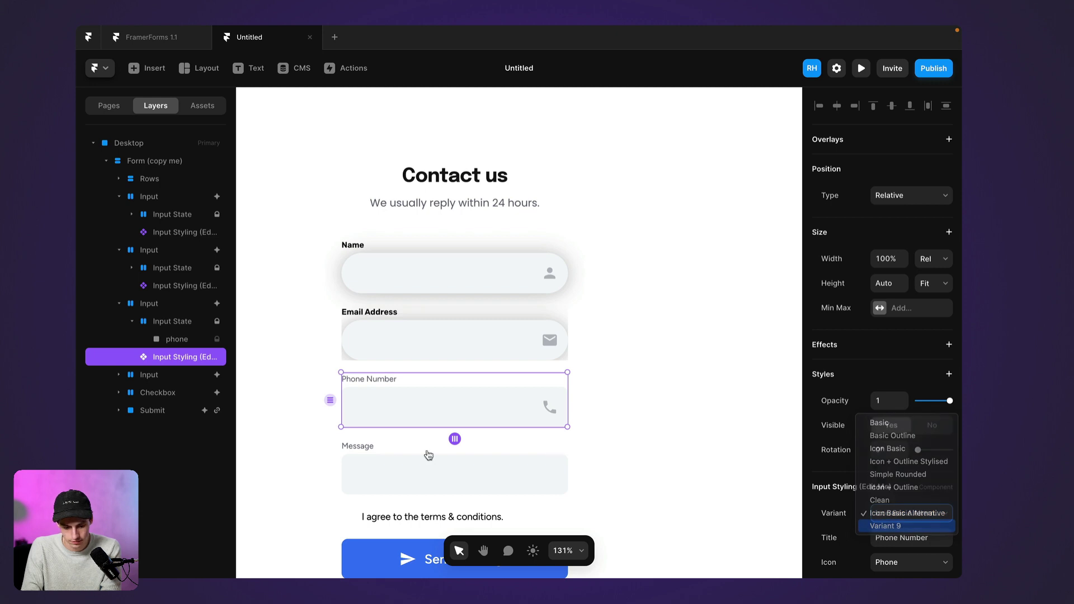
pyautogui.click(906, 524)
pyautogui.click(375, 472)
pyautogui.click(901, 513)
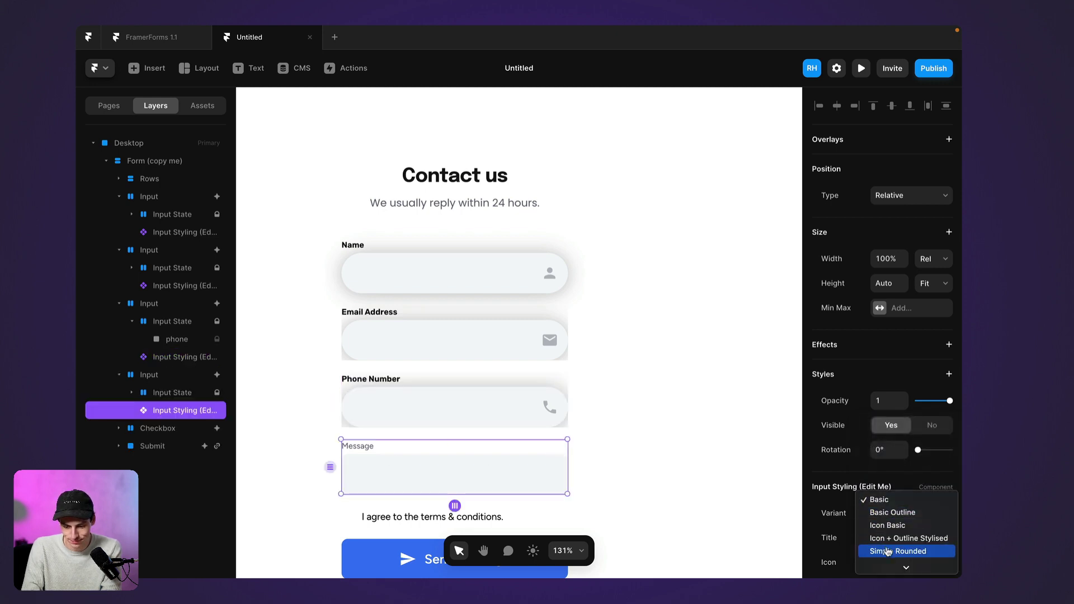
pyautogui.click(890, 565)
# Set the Message input's container Overflow to Visible so its shadow shows
pyautogui.scroll(-3, 631, 391)
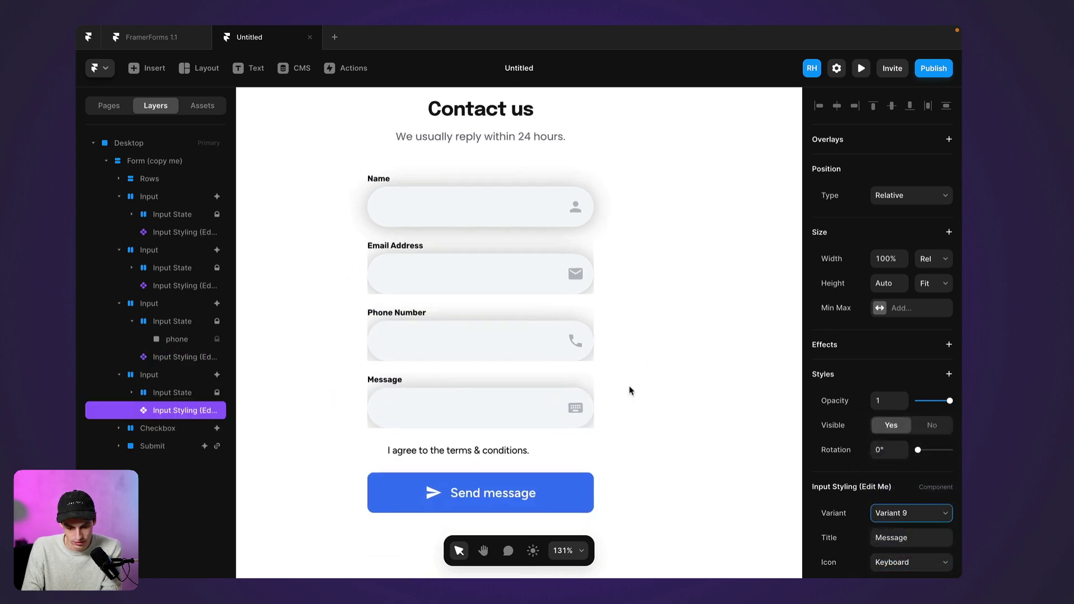
pyautogui.click(175, 374)
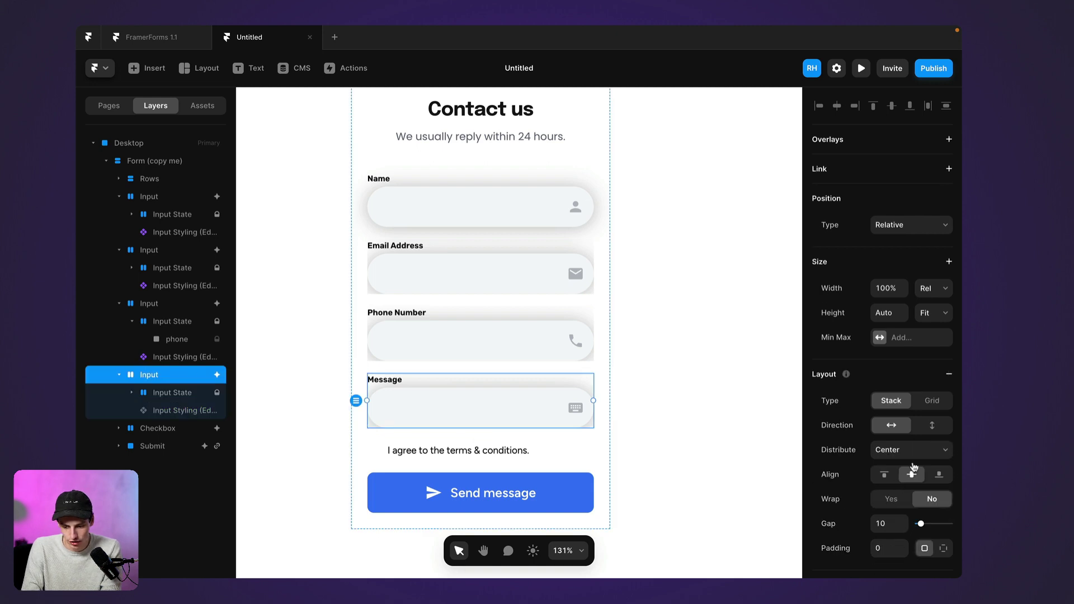
pyautogui.scroll(-3, 914, 466)
pyautogui.scroll(-3, 912, 464)
pyautogui.click(900, 452)
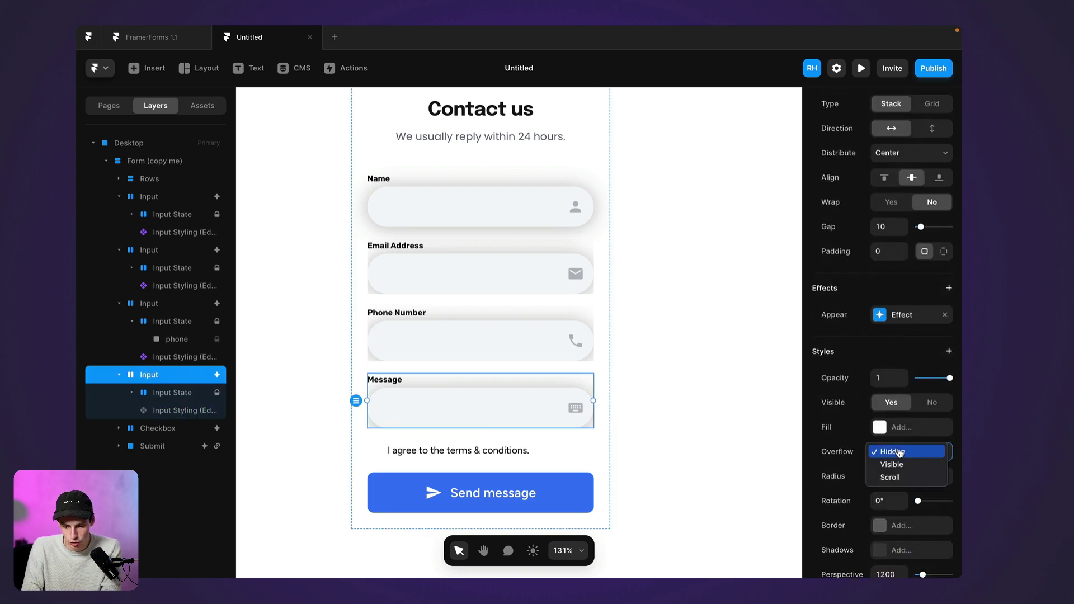
pyautogui.click(892, 465)
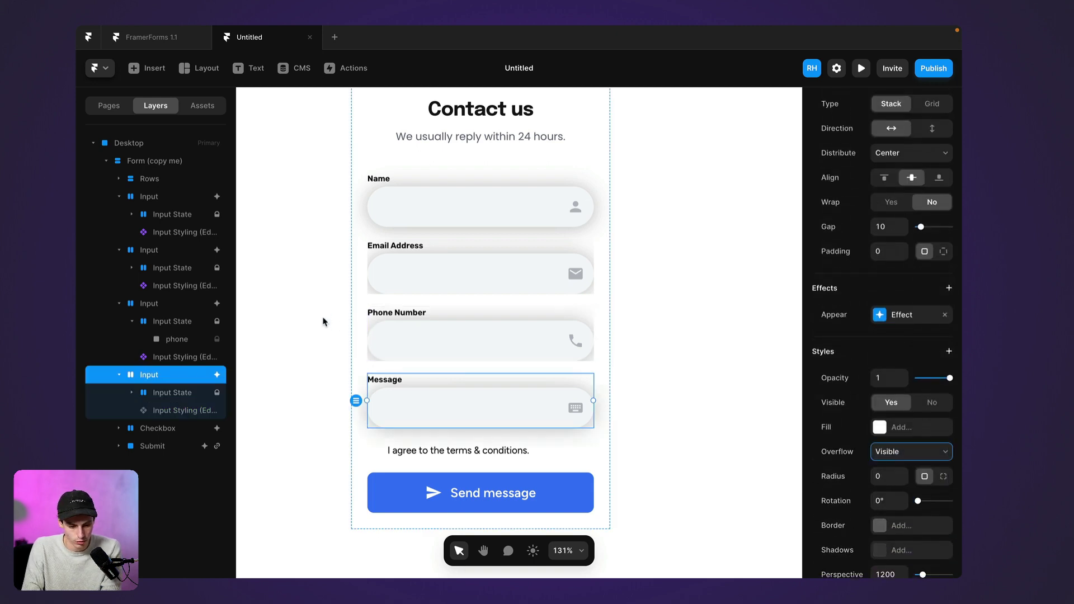
pyautogui.click(150, 308)
pyautogui.hotkey('ctrl', 'z')
pyautogui.hotkey('ctrl', 'z')
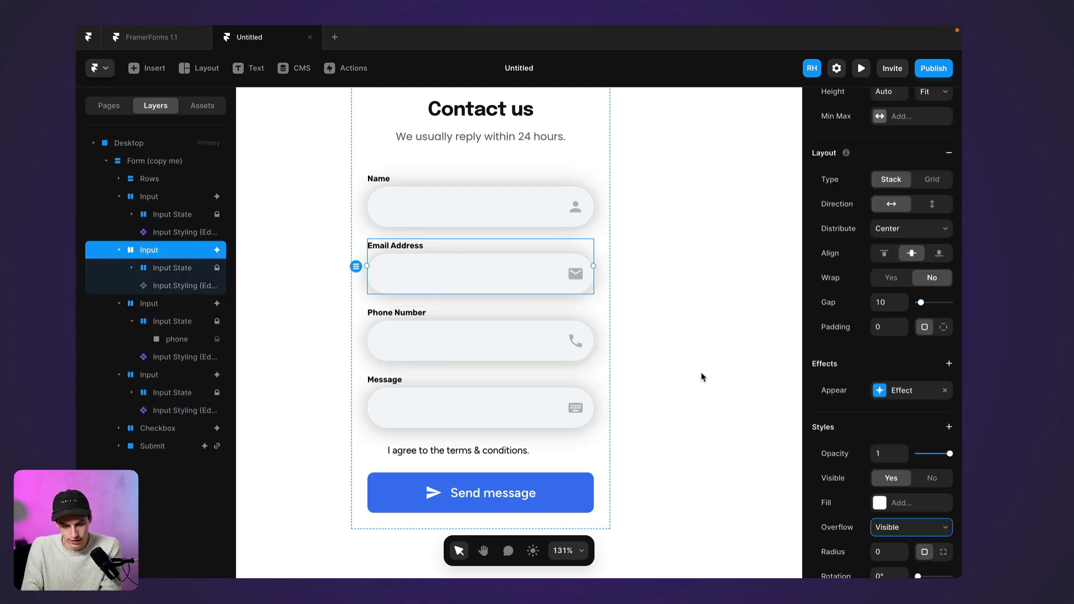
pyautogui.press('Escape')
pyautogui.scroll(-5, 702, 377)
pyautogui.scroll(3, 703, 377)
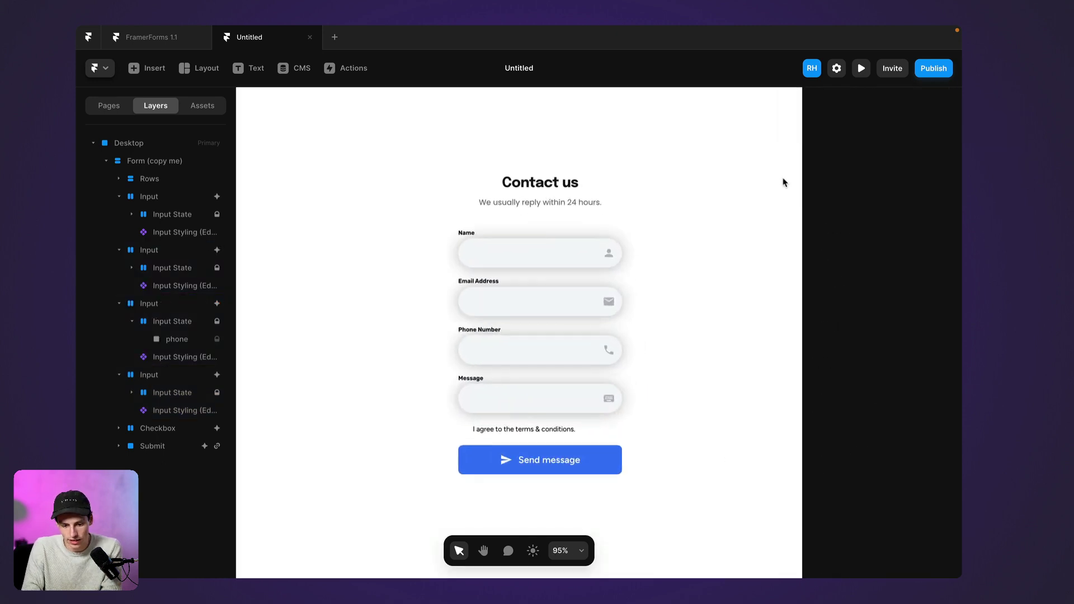
# Preview the form, type test text into the Name field, delete it, and exit the preview
pyautogui.click(861, 71)
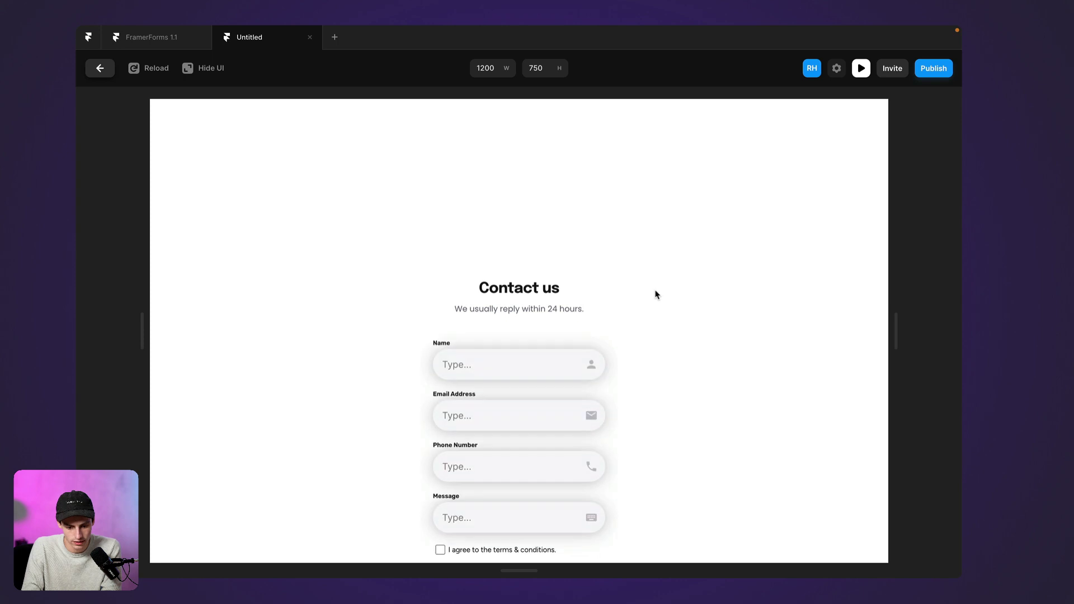
pyautogui.click(521, 290)
pyautogui.write('Rya')
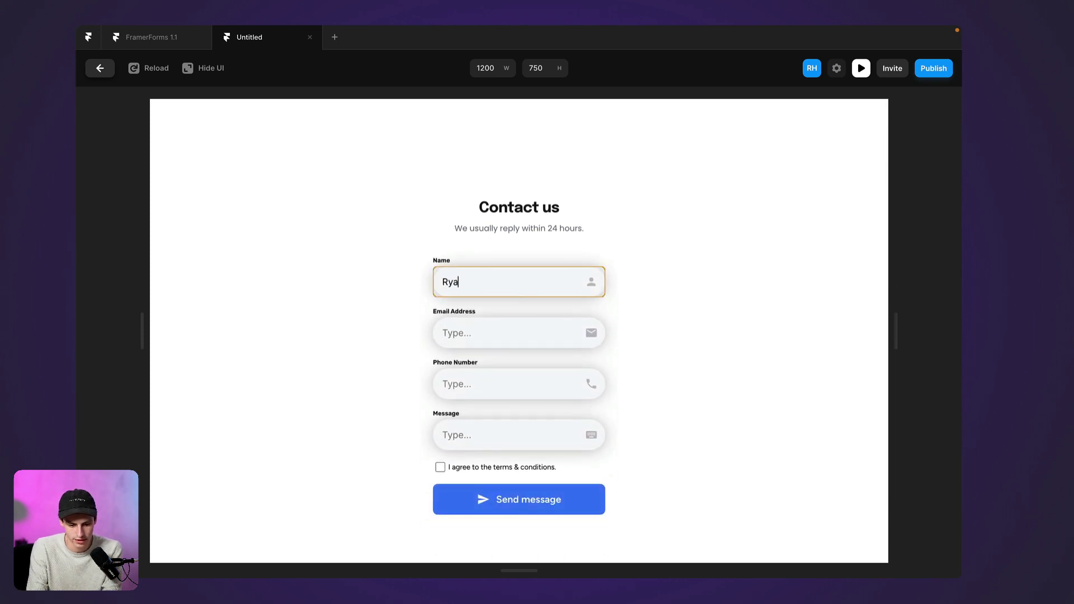
pyautogui.press('BackSpace')
pyautogui.press('BackSpace')
pyautogui.press('BackSpace')
pyautogui.click(406, 292)
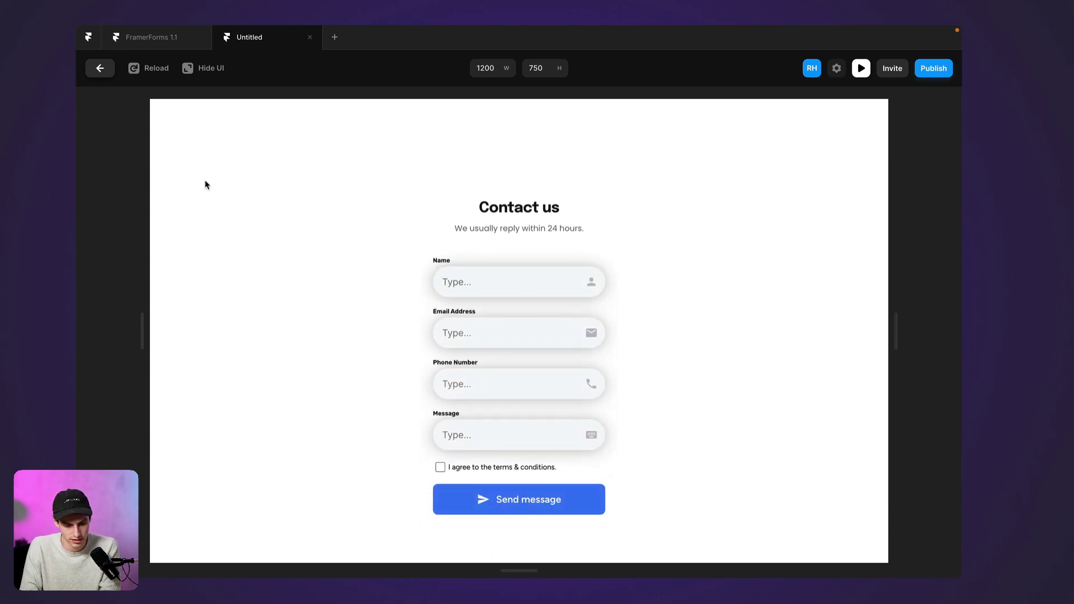
pyautogui.click(112, 70)
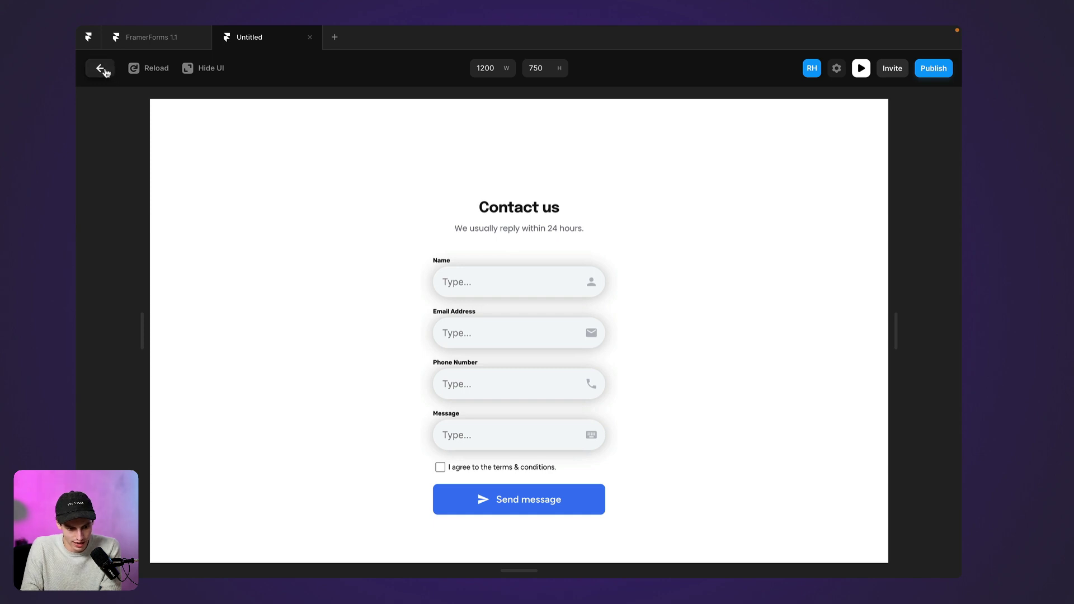
# Colour the Name field's icon #7F16C5 and save it as a colour style named 'Purple'
pyautogui.click(610, 250)
pyautogui.scroll(-3, 932, 465)
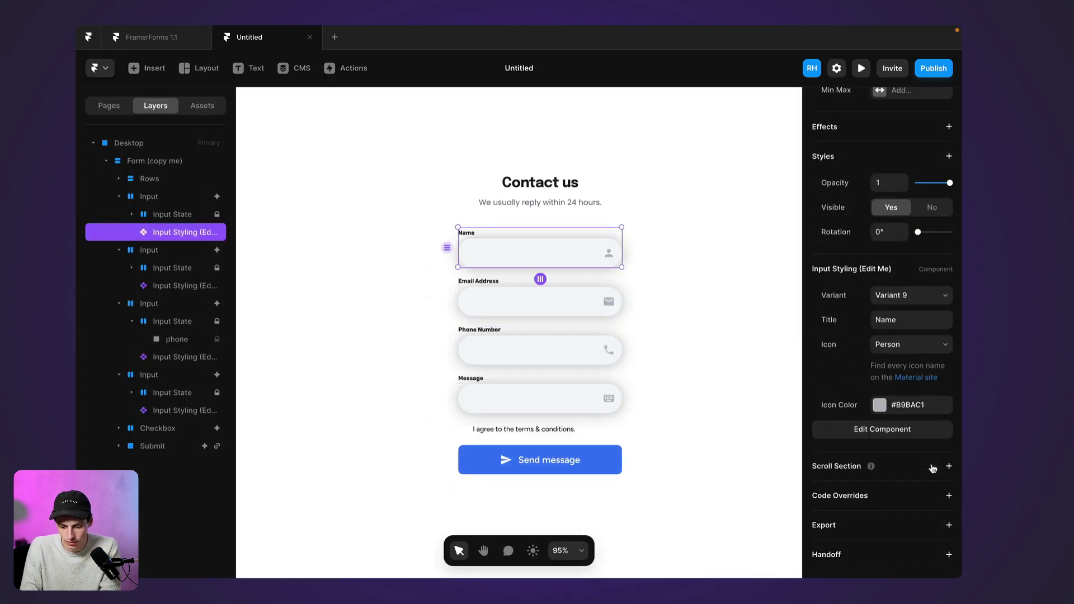
pyautogui.click(879, 405)
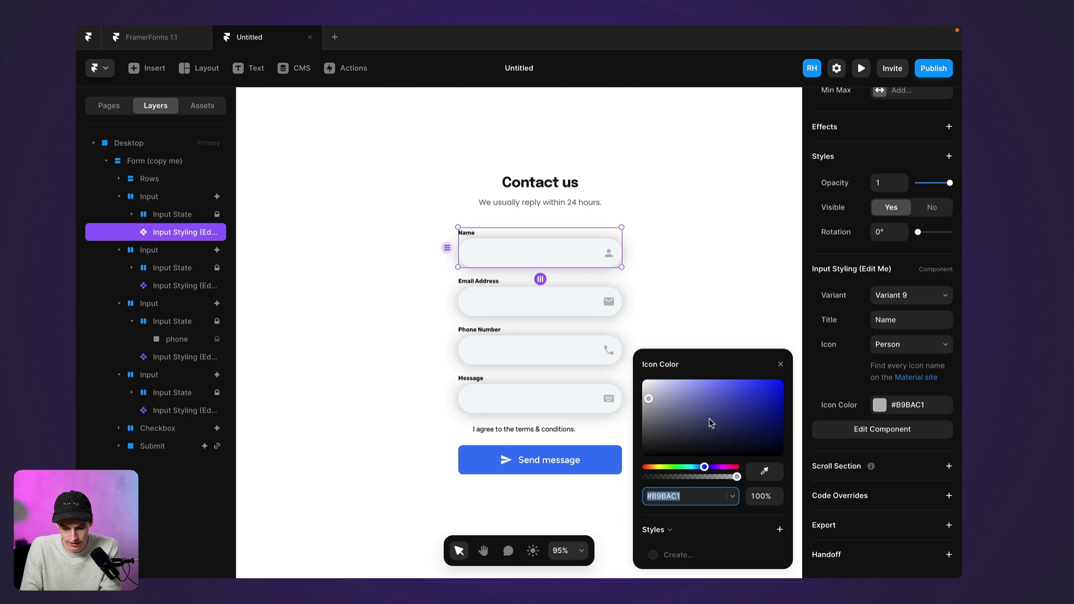
pyautogui.click(756, 392)
pyautogui.click(716, 468)
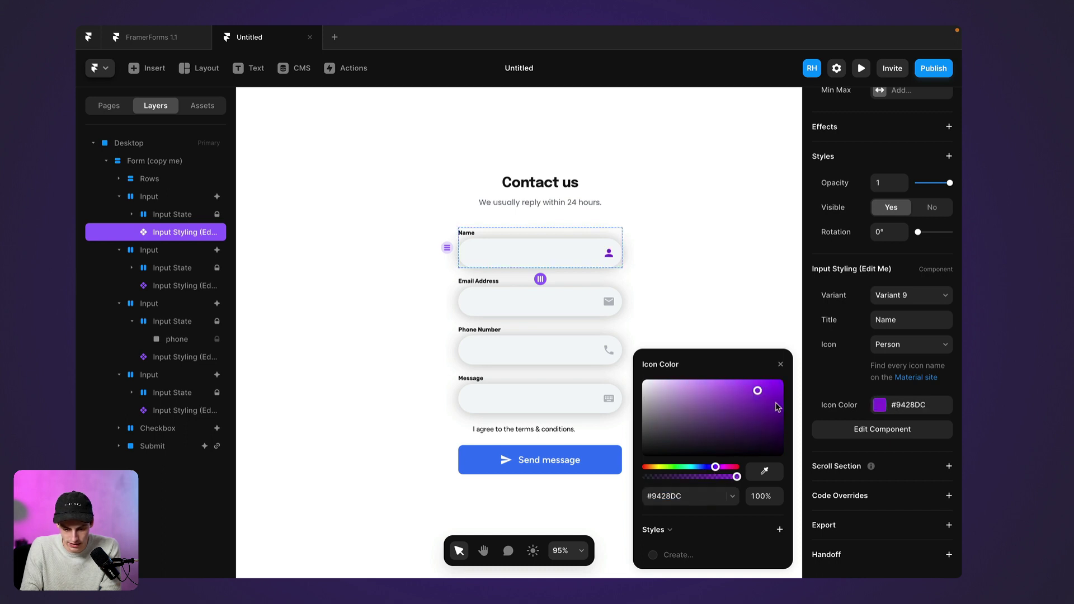
pyautogui.click(768, 397)
pyautogui.click(781, 529)
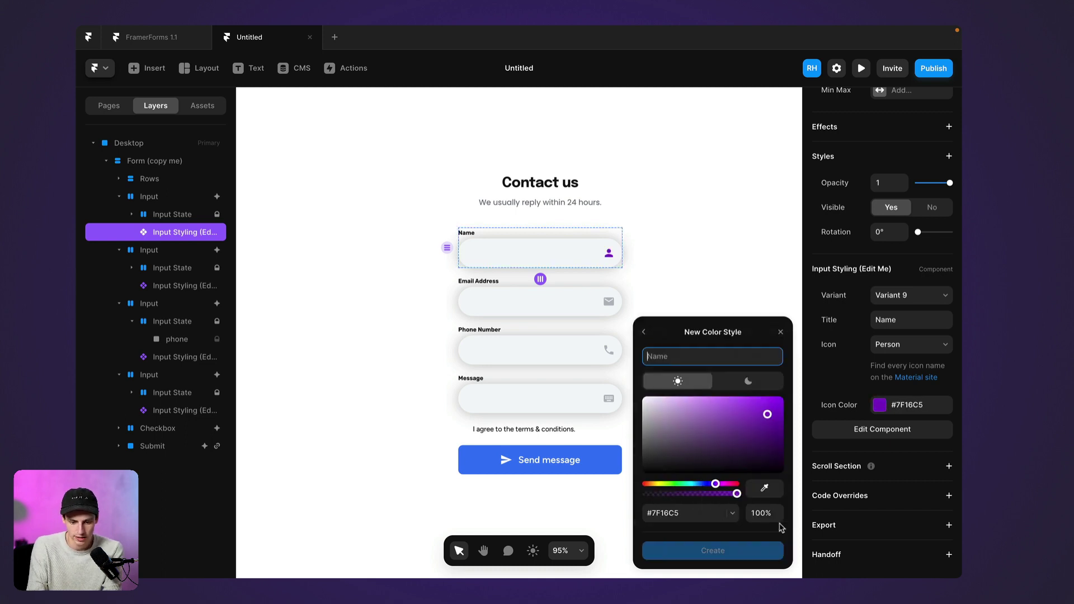
pyautogui.write('Purple')
pyautogui.press('Return')
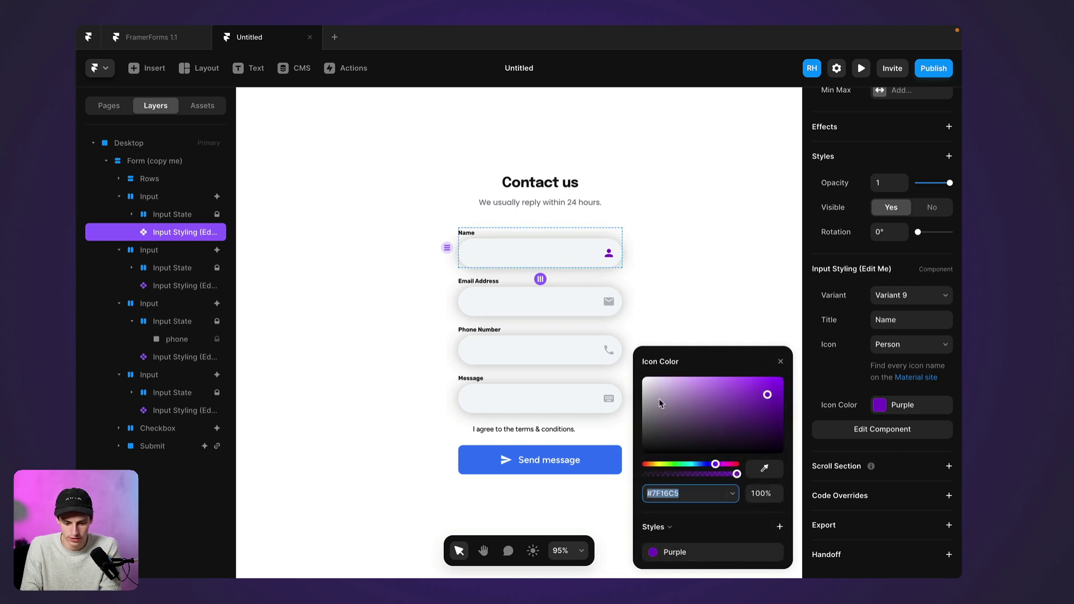
# Apply the Purple style to the Email Address, Phone Number and Message icons
pyautogui.click(576, 304)
pyautogui.click(878, 435)
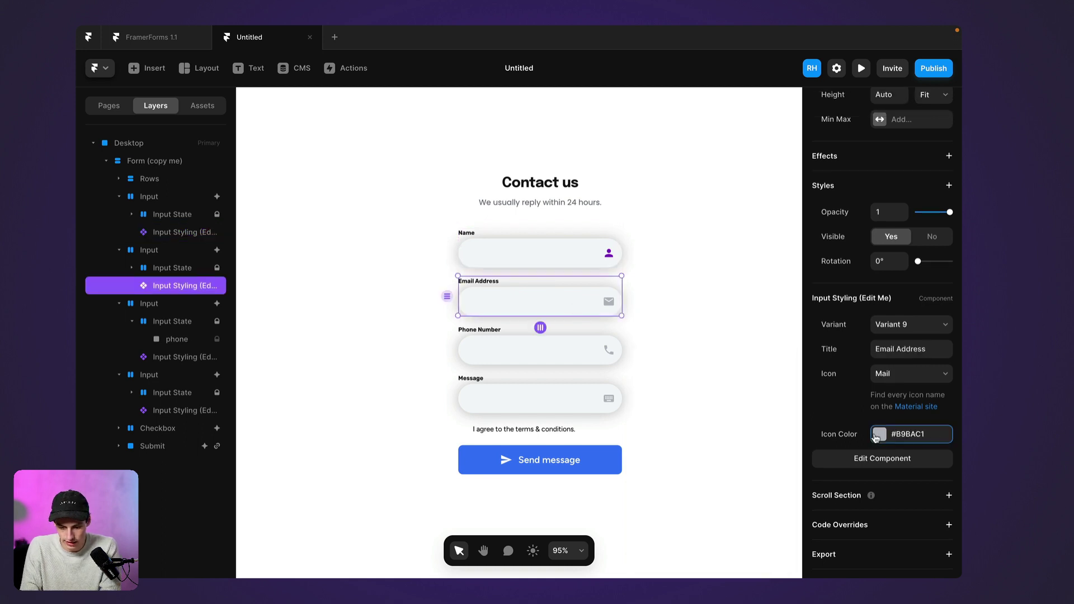
pyautogui.click(878, 435)
pyautogui.click(675, 552)
pyautogui.click(607, 352)
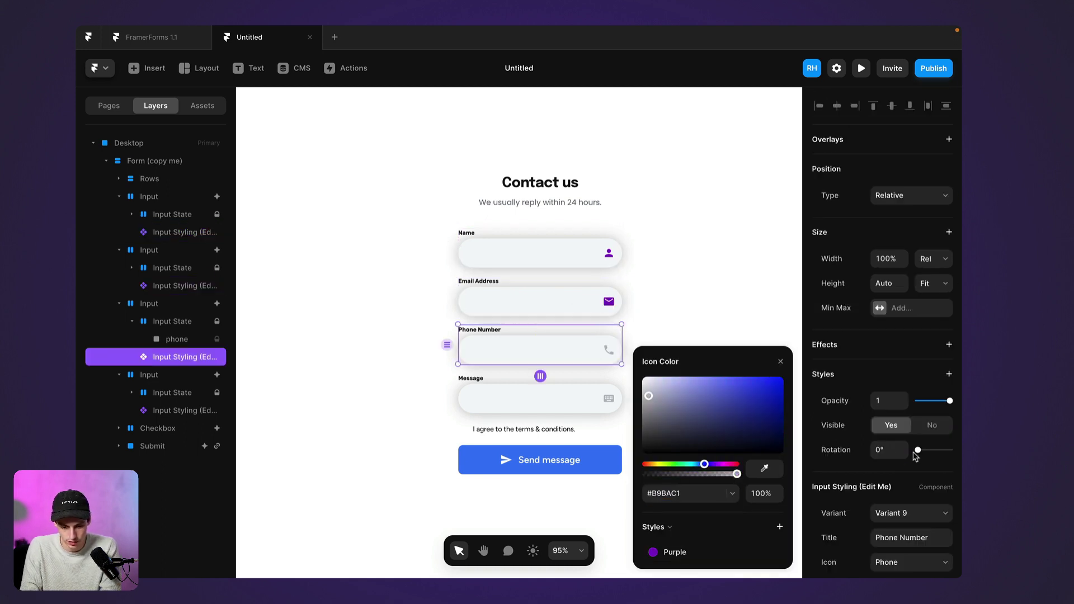
pyautogui.click(701, 552)
pyautogui.click(606, 403)
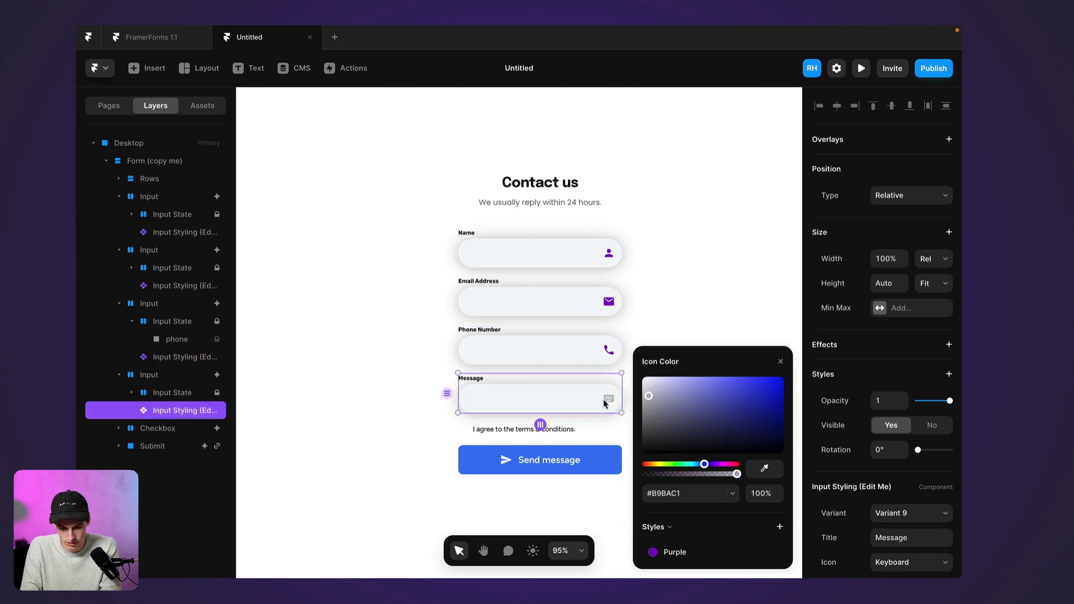
pyautogui.click(672, 553)
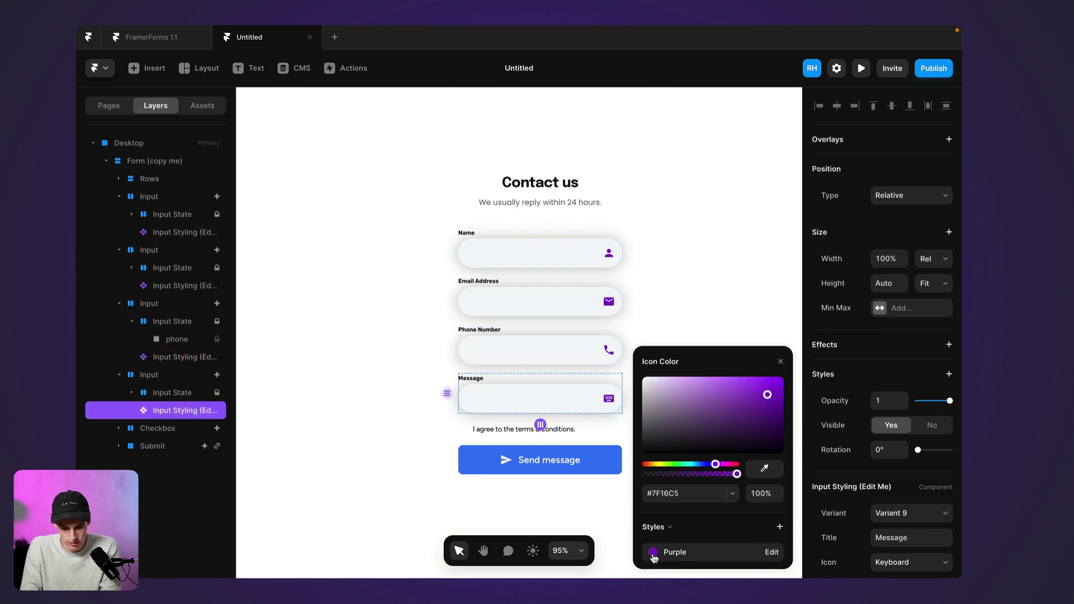
pyautogui.click(485, 463)
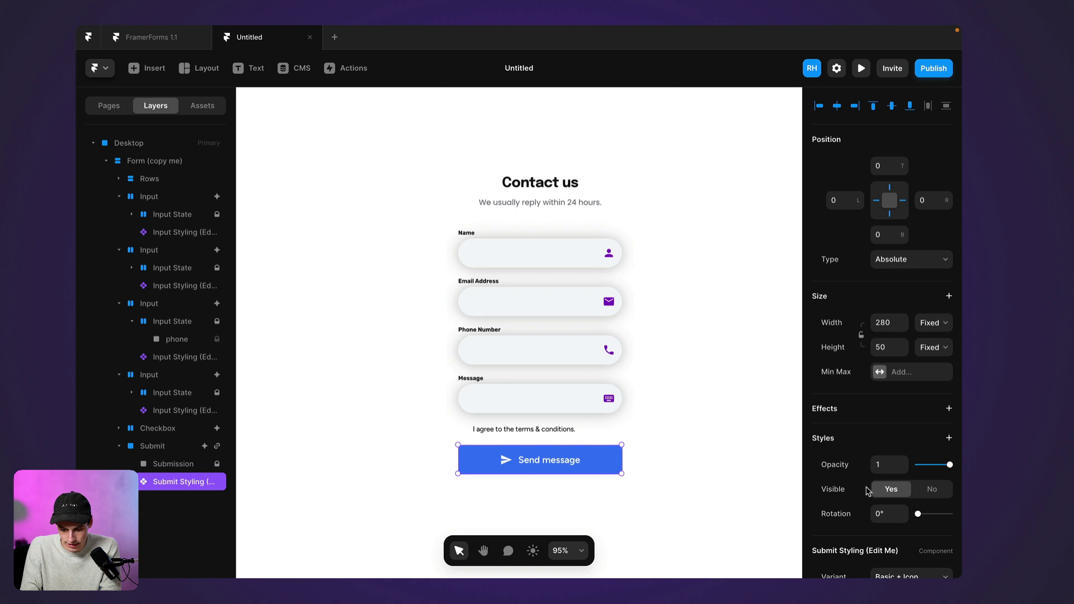
# Unlink the submit button component and replace all its instances
pyautogui.scroll(-4, 868, 491)
pyautogui.click(890, 547)
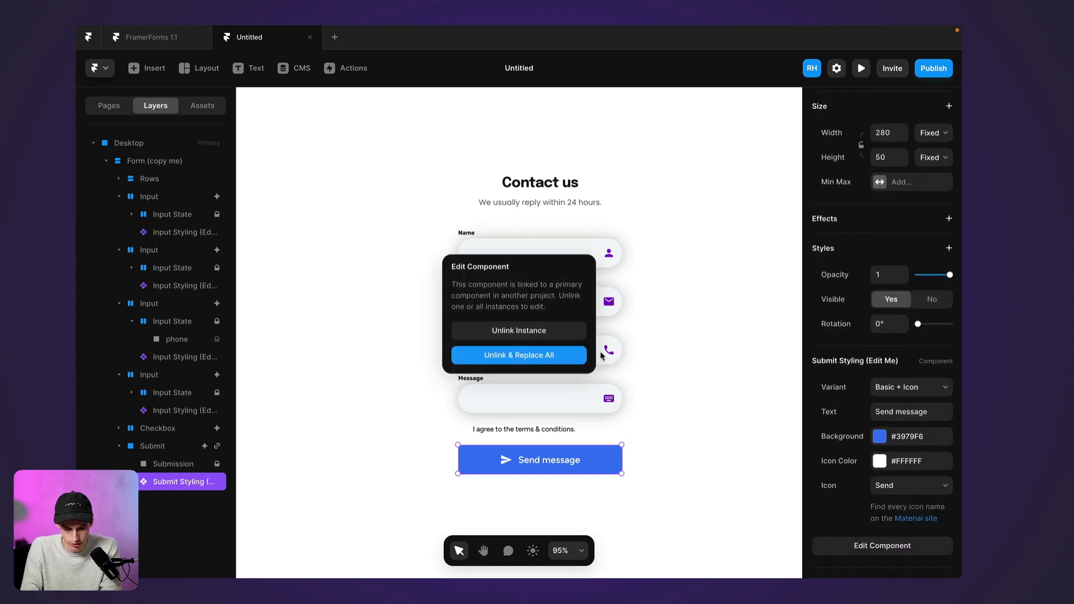
pyautogui.click(557, 357)
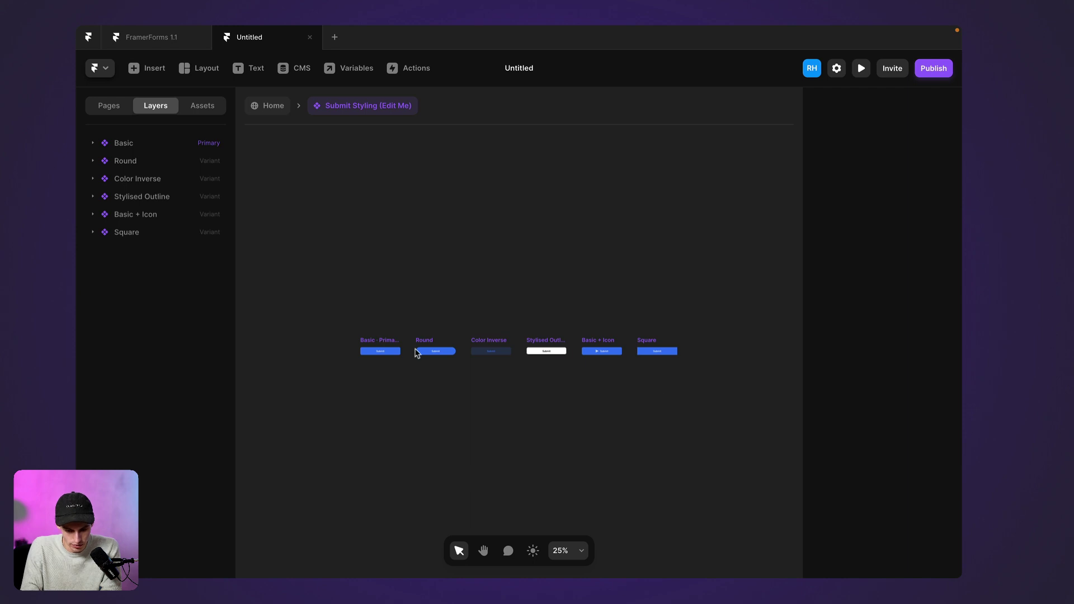
# Select the Color Inverse button variant and add a new Variant 7
pyautogui.click(382, 345)
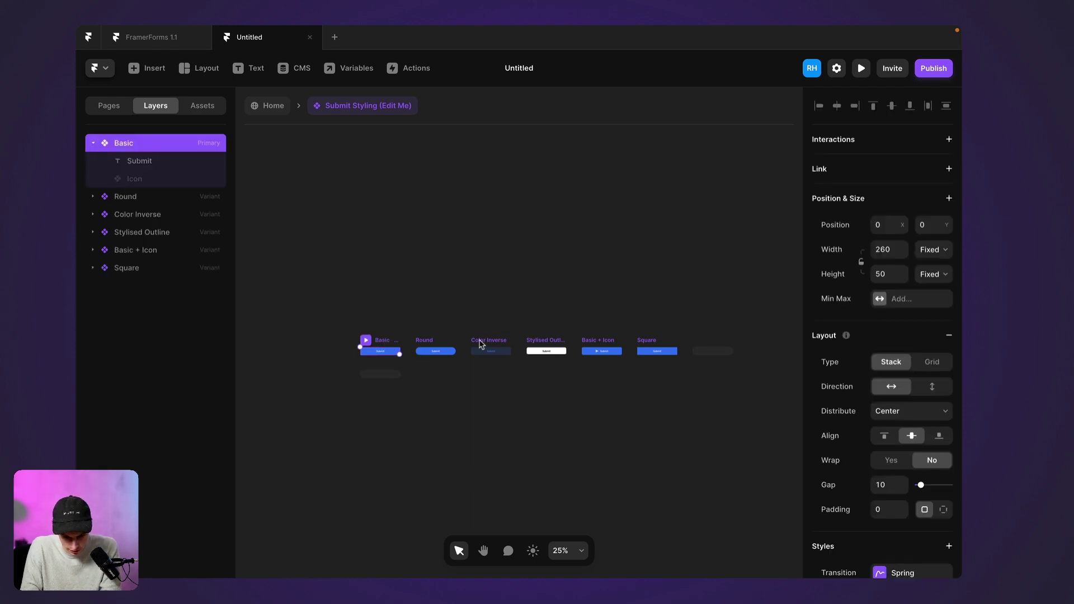
pyautogui.click(482, 345)
pyautogui.scroll(5, 533, 367)
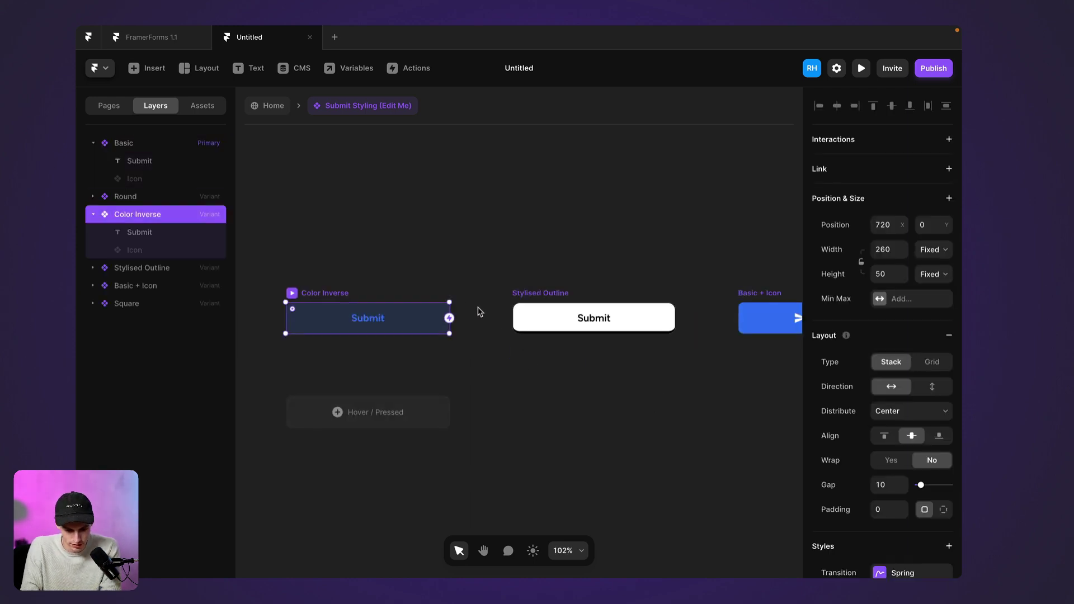
pyautogui.hscroll(-10, 478, 309)
pyautogui.press('Escape')
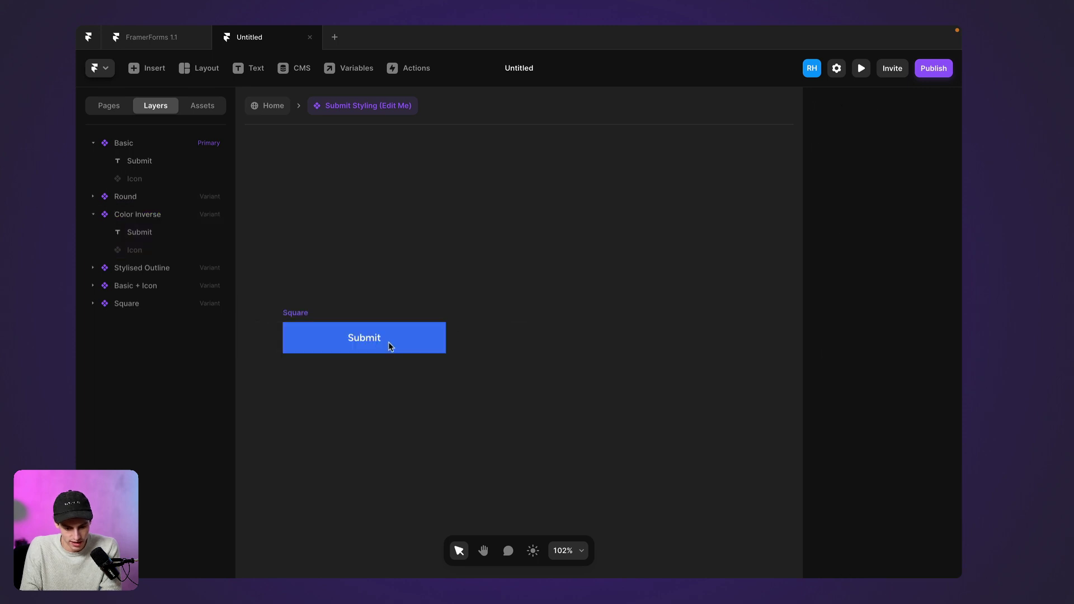
pyautogui.scroll(-5, 483, 341)
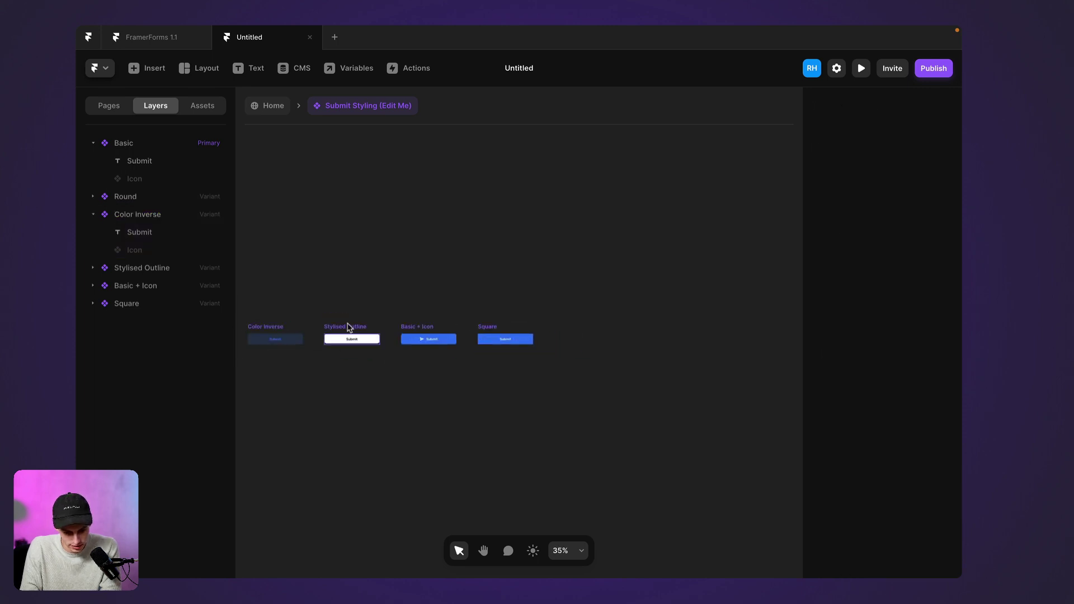
pyautogui.click(270, 329)
pyautogui.click(587, 338)
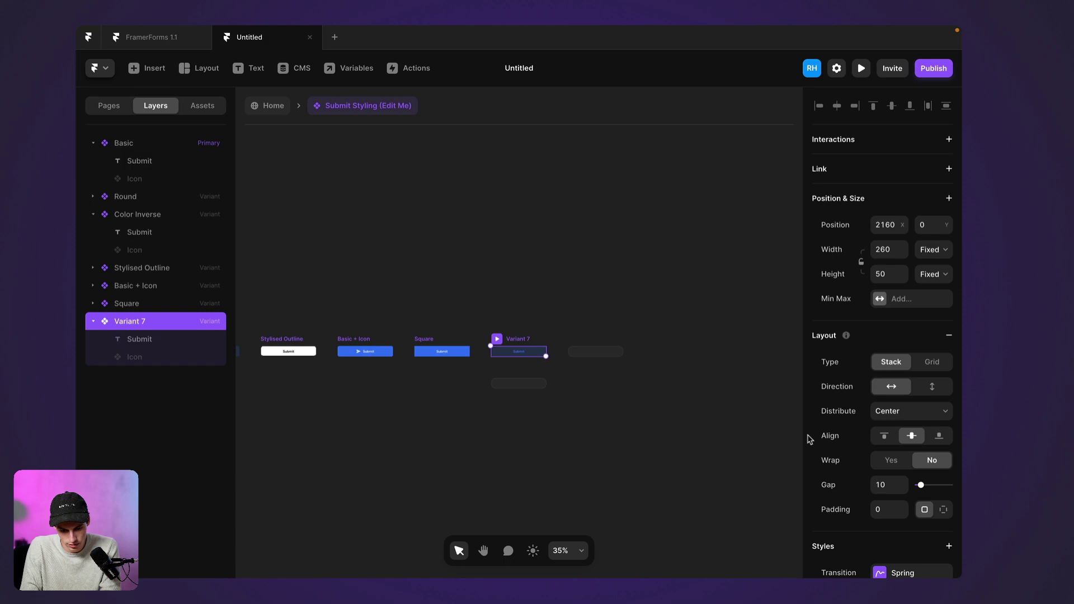
# Fill Variant 7 with the Purple style at 23% opacity
pyautogui.scroll(-2, 874, 485)
pyautogui.scroll(-5, 874, 484)
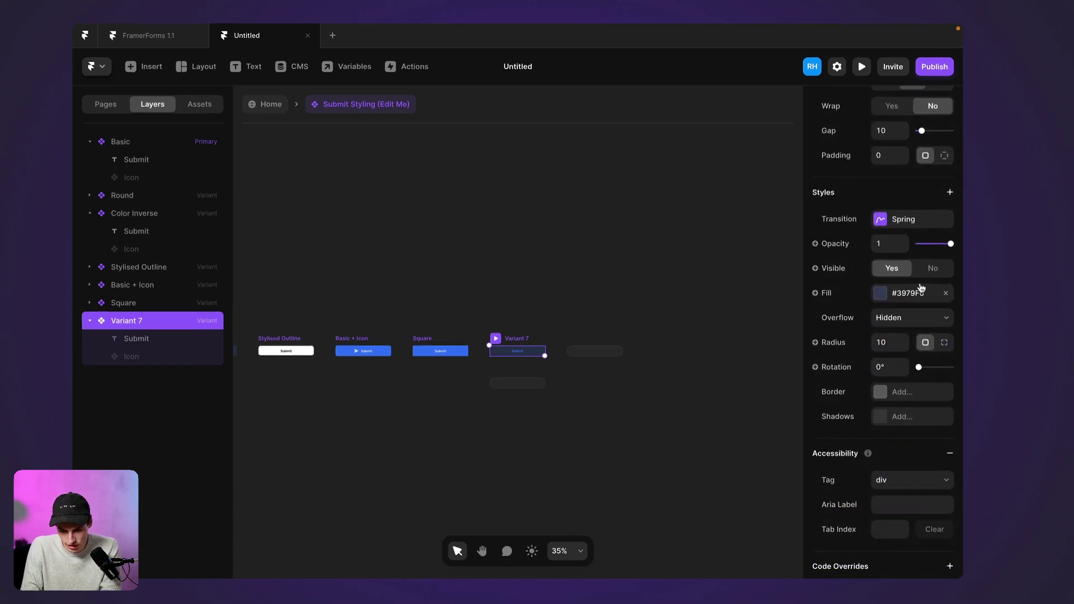
pyautogui.click(918, 287)
pyautogui.press('BackSpace')
pyautogui.click(542, 366)
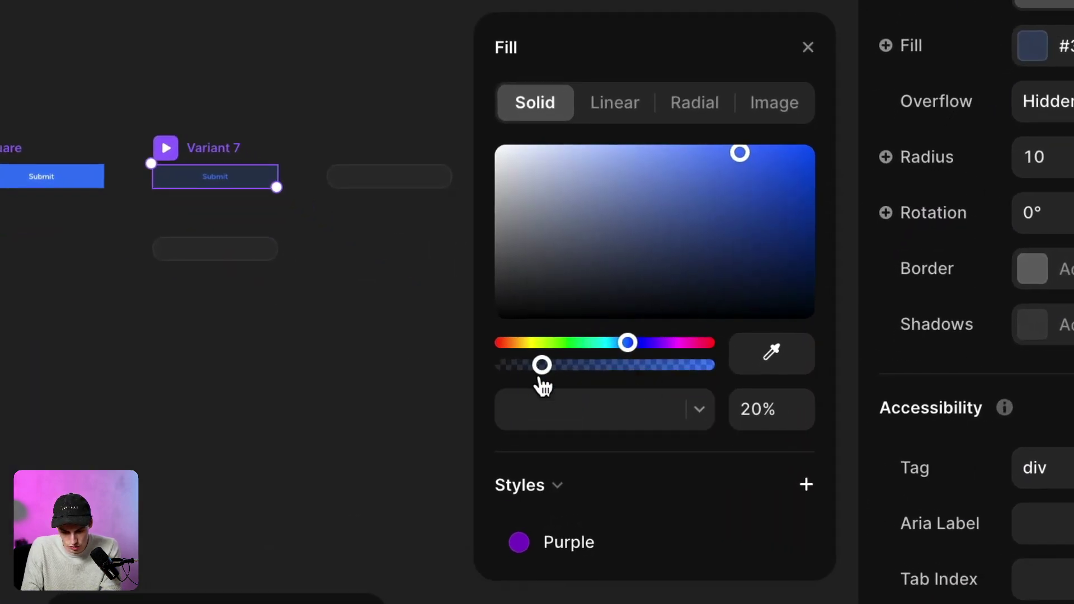
pyautogui.click(536, 539)
pyautogui.moveTo(551, 365); pyautogui.dragTo(548, 365)
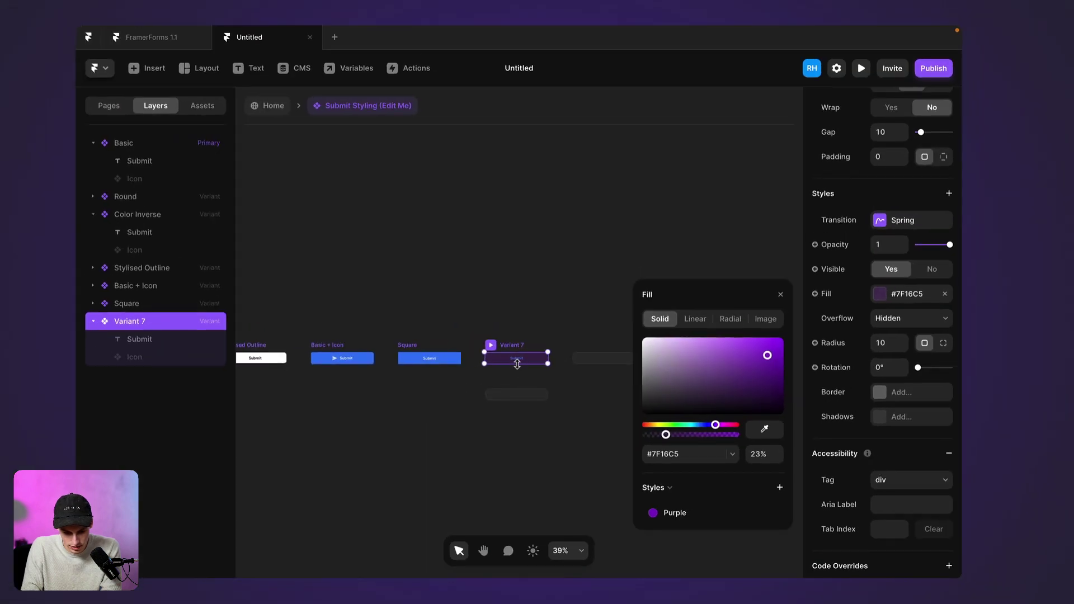
# Make the Submit text use the Purple colour style
pyautogui.click(214, 179)
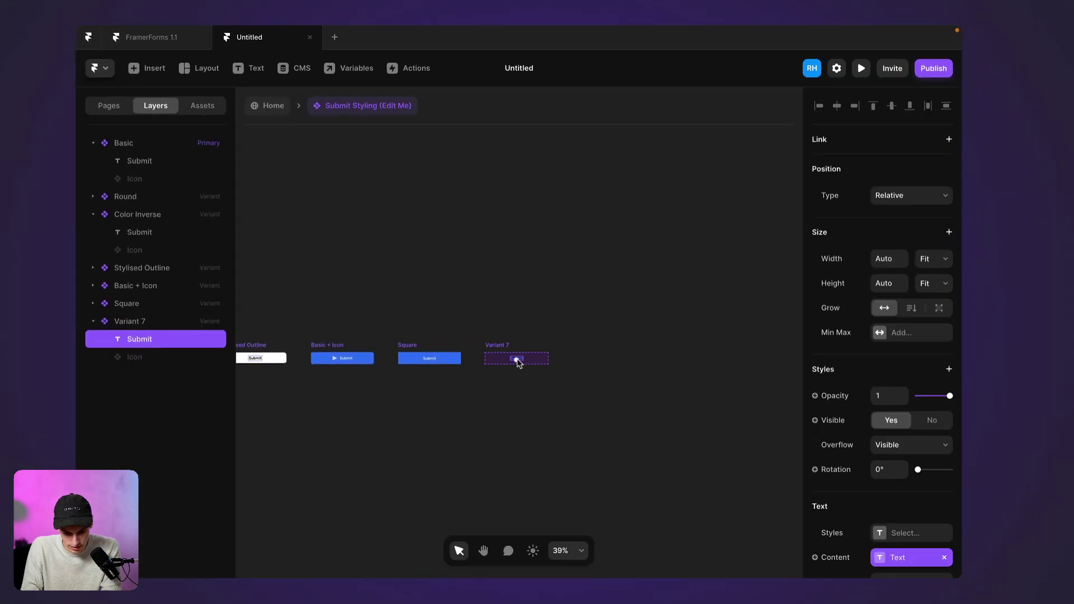
pyautogui.scroll(-3, 914, 525)
pyautogui.click(879, 507)
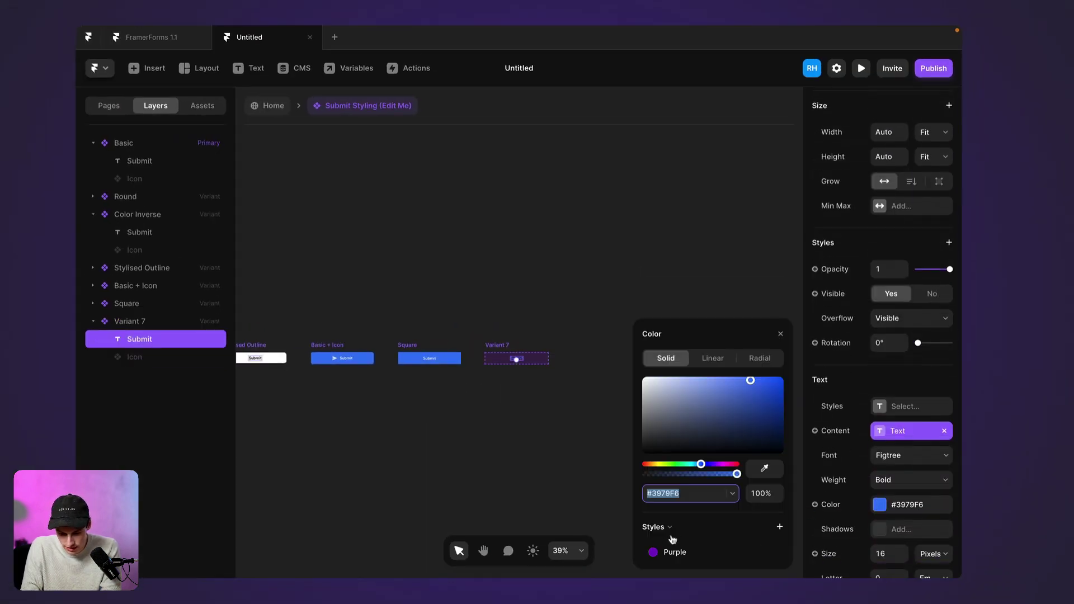
pyautogui.click(657, 552)
# Set the Variant 7 button's corner radius to 9 and deselect it
pyautogui.click(491, 352)
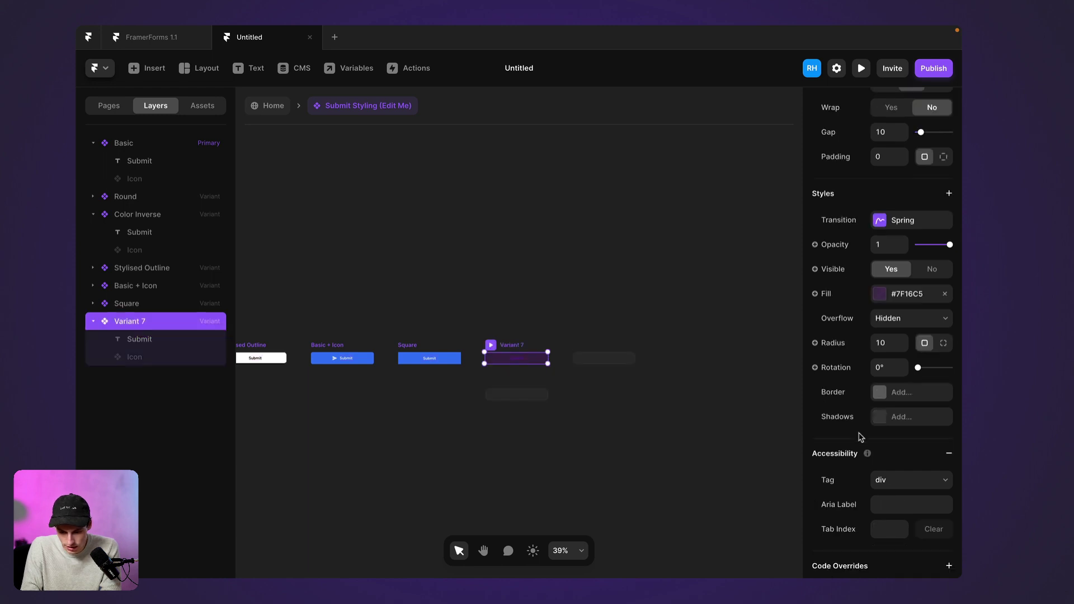
pyautogui.click(891, 342)
pyautogui.write('999')
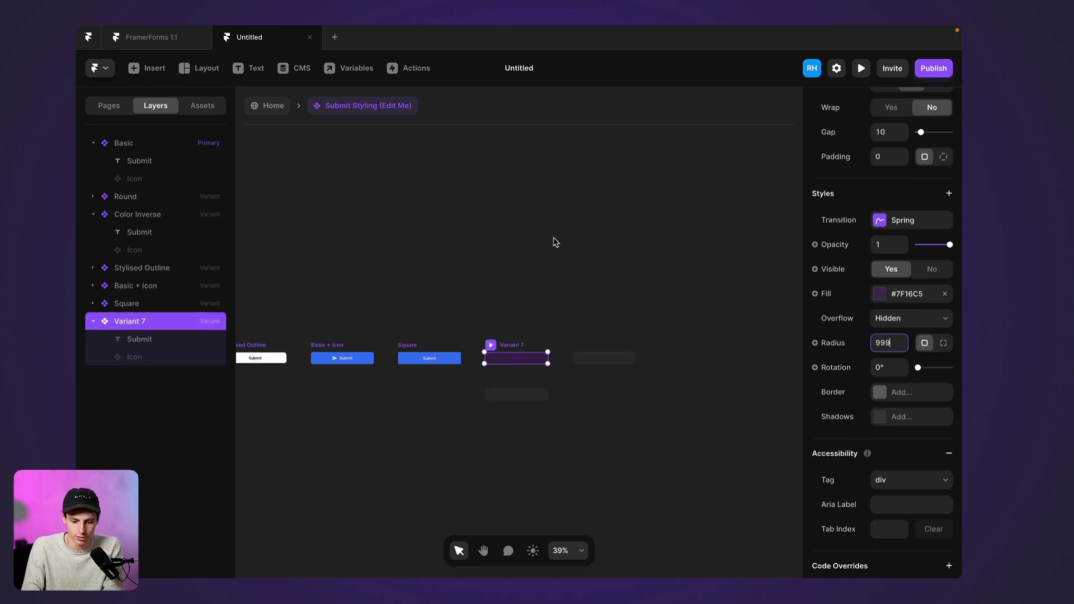
pyautogui.click(554, 241)
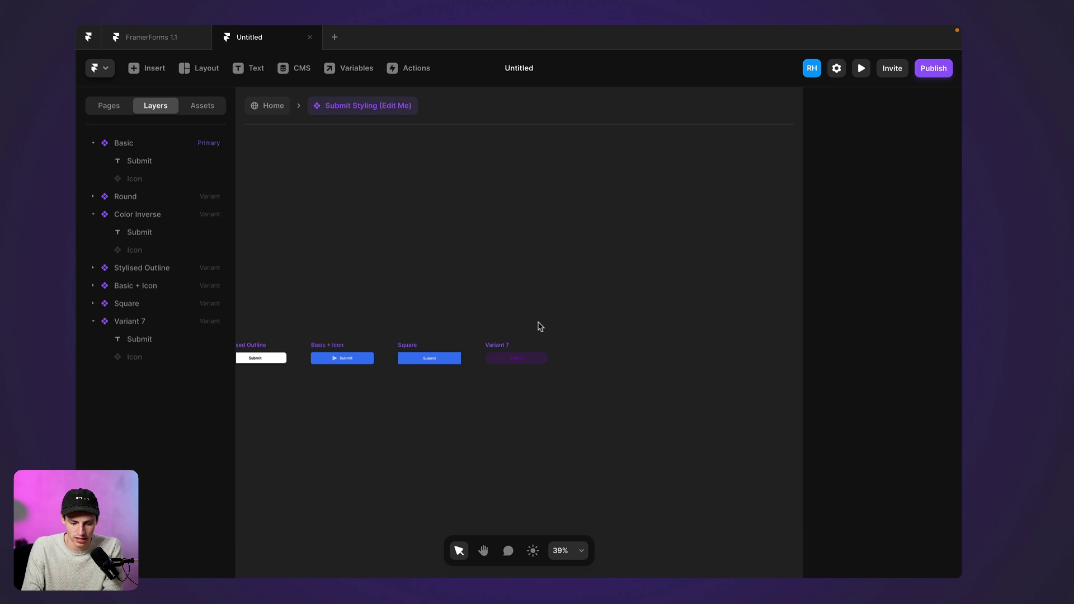
pyautogui.scroll(5, 540, 326)
pyautogui.scroll(-3, 539, 325)
pyautogui.hscroll(-2, 539, 324)
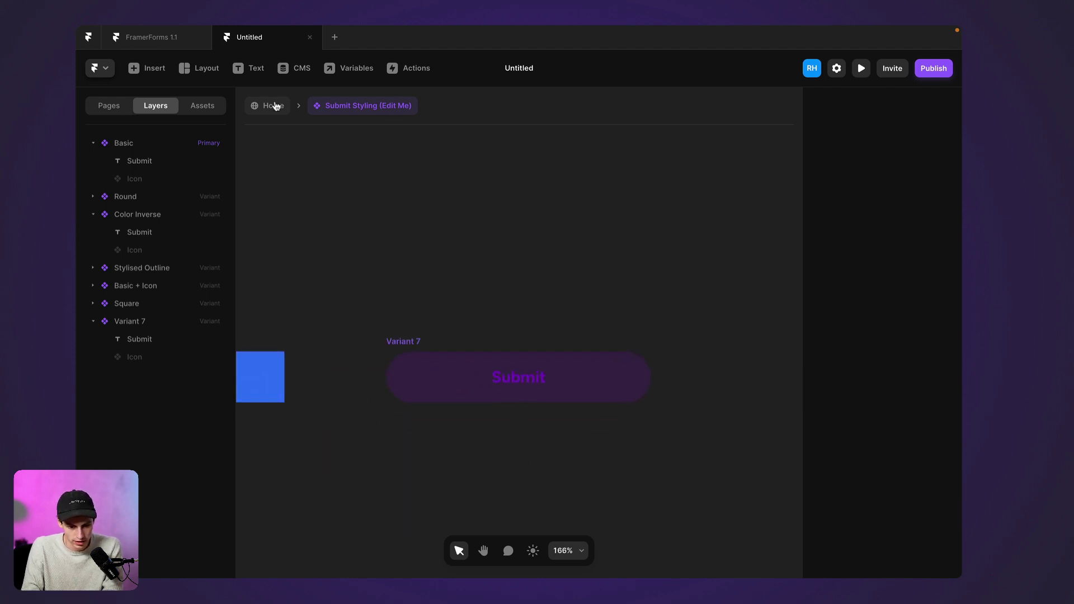
# On the Home page, switch the send button's Submit Styling variant to Variant 7
pyautogui.click(276, 106)
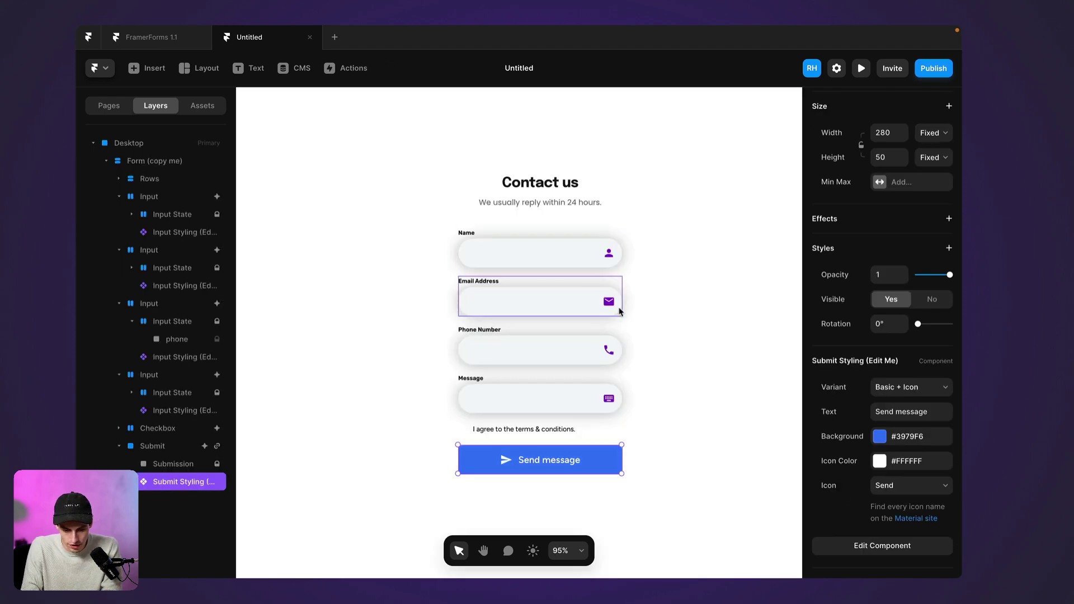
pyautogui.click(919, 387)
pyautogui.click(919, 413)
pyautogui.click(704, 379)
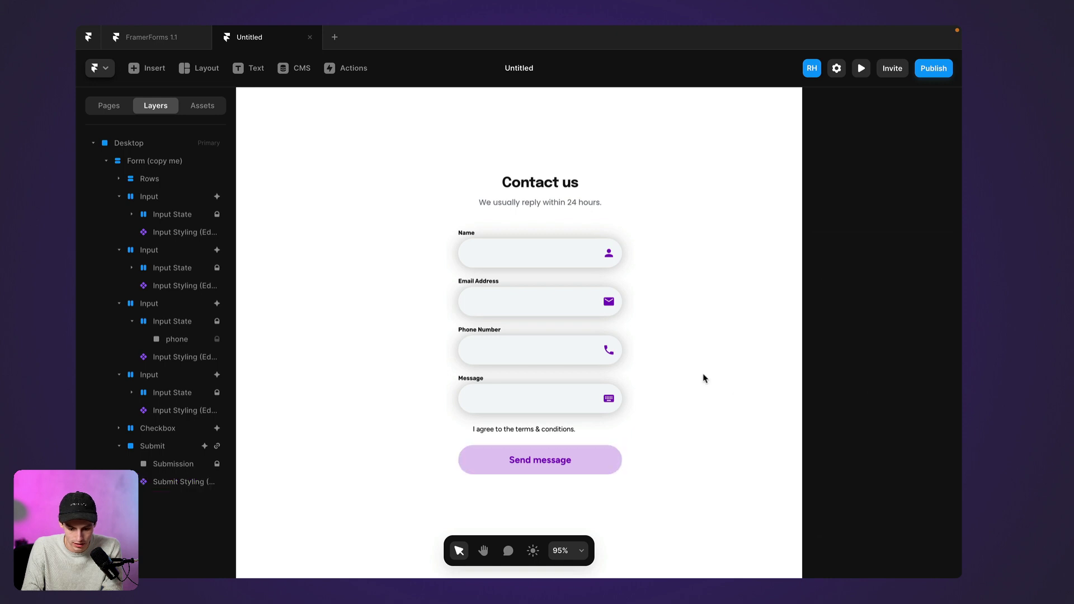
pyautogui.scroll(-2, 704, 379)
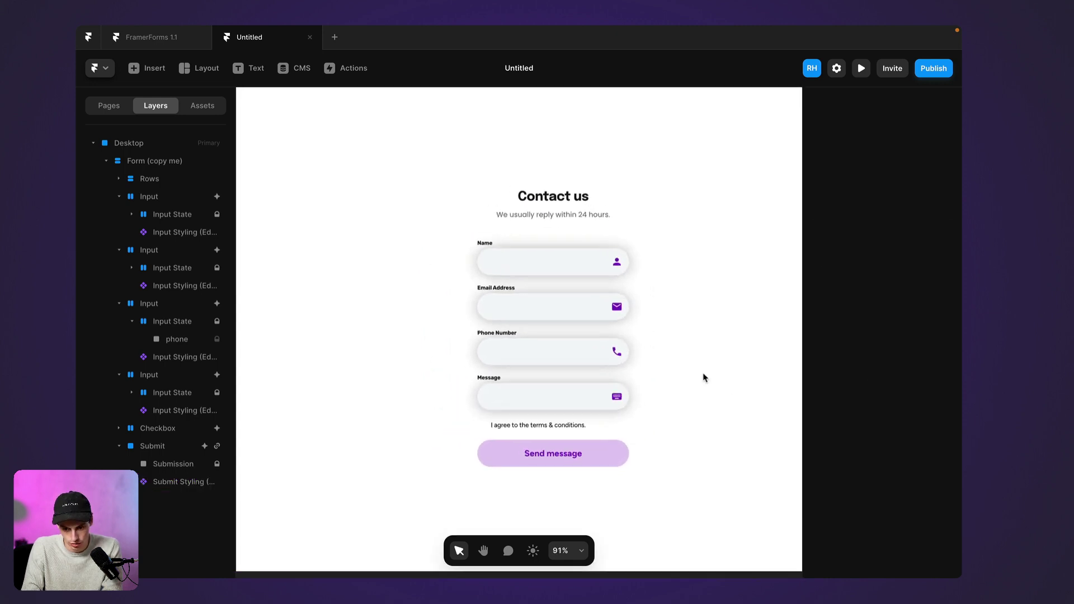
# Preview the page and enter a name and an e-mail address into the form
pyautogui.click(861, 68)
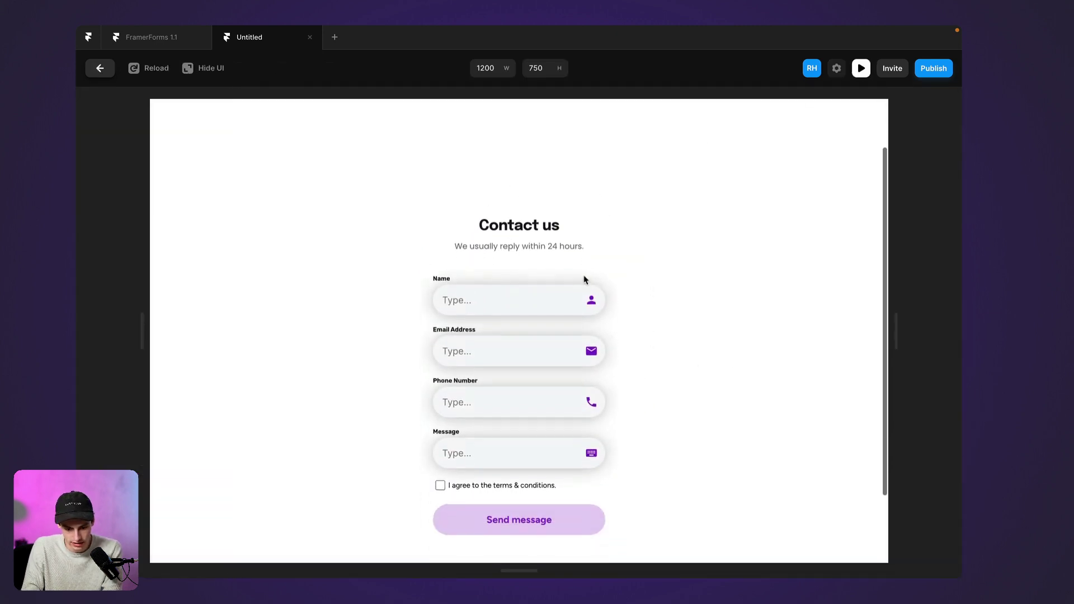
pyautogui.scroll(-1, 584, 280)
pyautogui.click(518, 292)
pyautogui.write('Ryan')
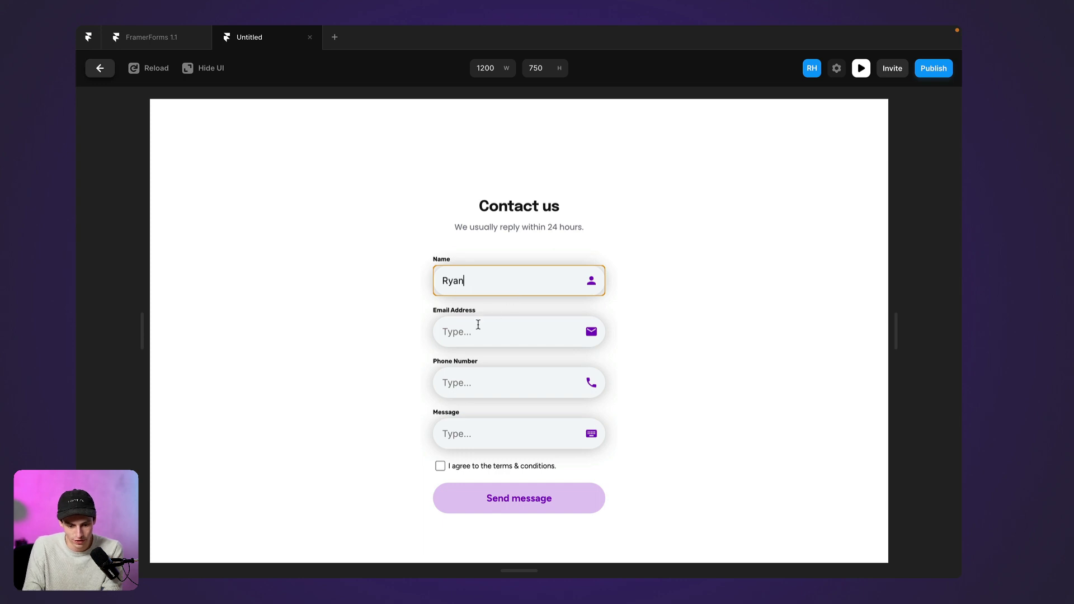
pyautogui.click(478, 324)
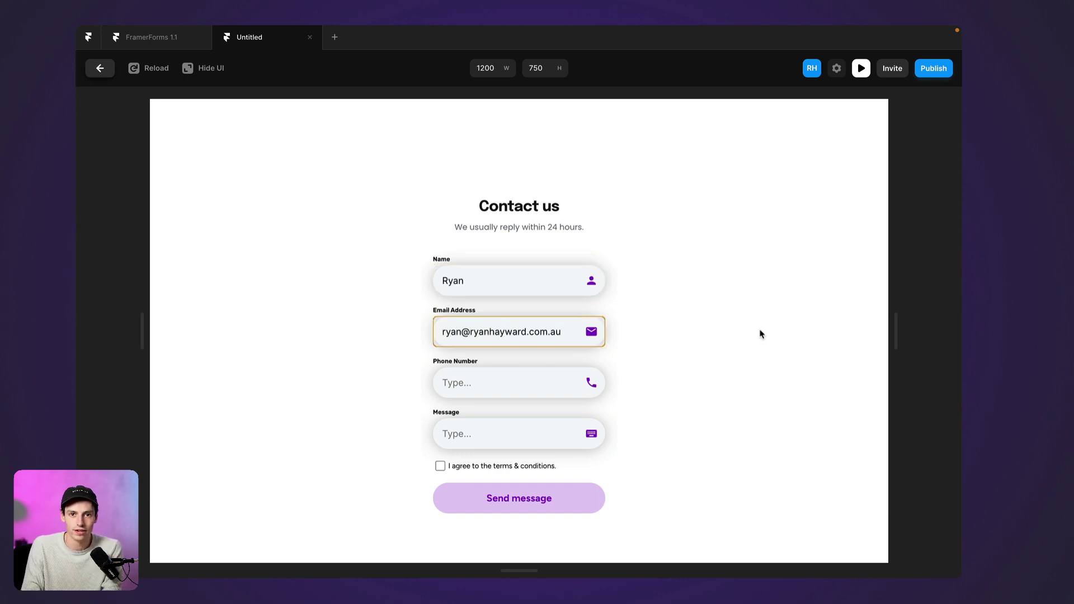
pyautogui.click(760, 334)
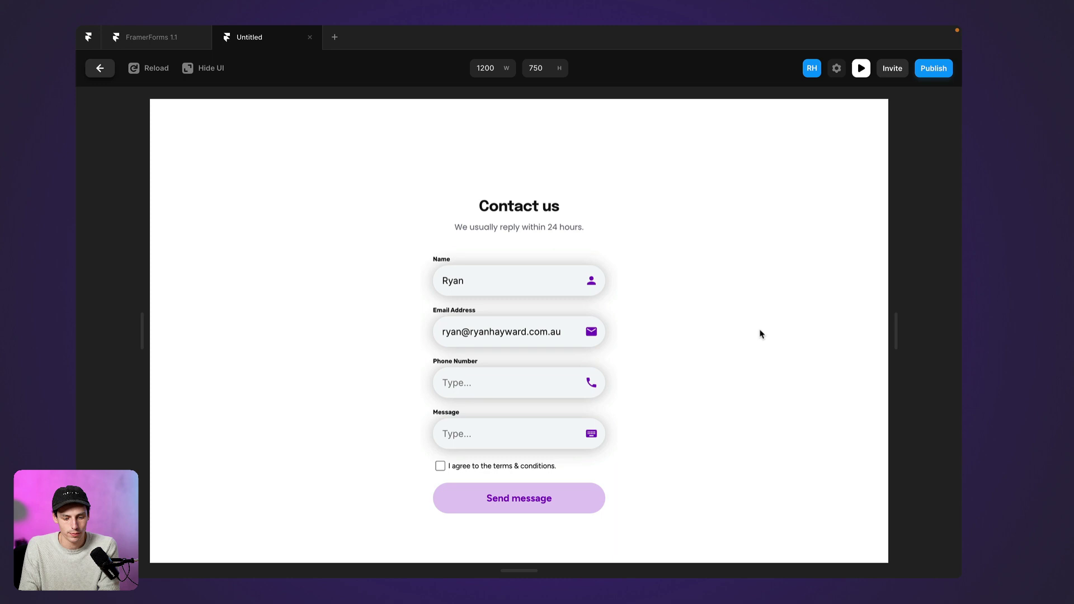
# Exit the preview and select the Form (copy me) frame on the canvas
pyautogui.click(100, 68)
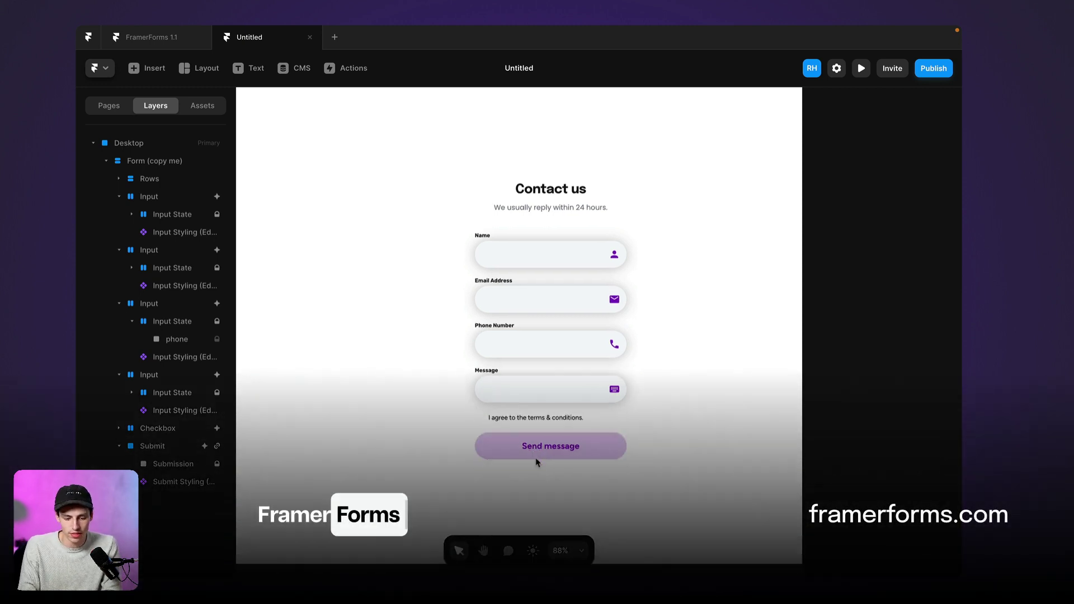
pyautogui.click(577, 267)
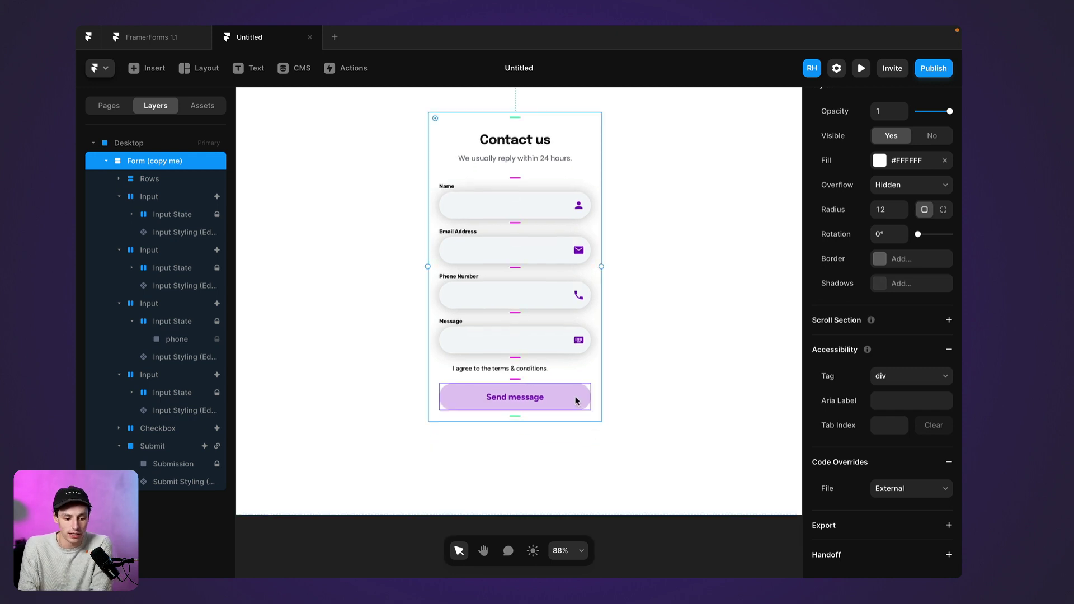
# Link the Submit frame to the Home page with New Tab set to Yes
pyautogui.click(576, 401)
pyautogui.scroll(4, 904, 320)
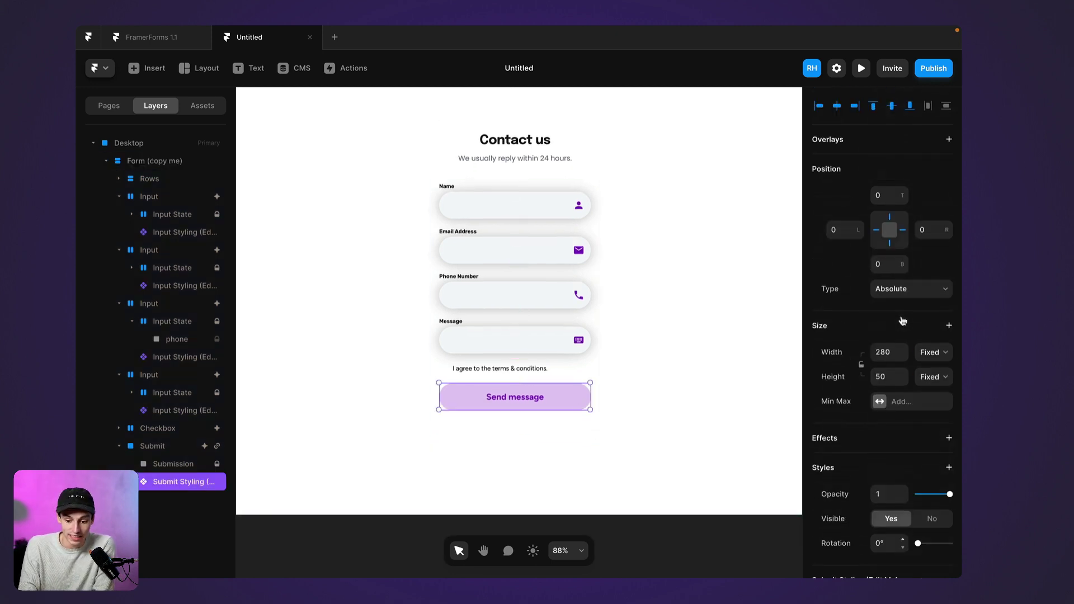
pyautogui.click(174, 447)
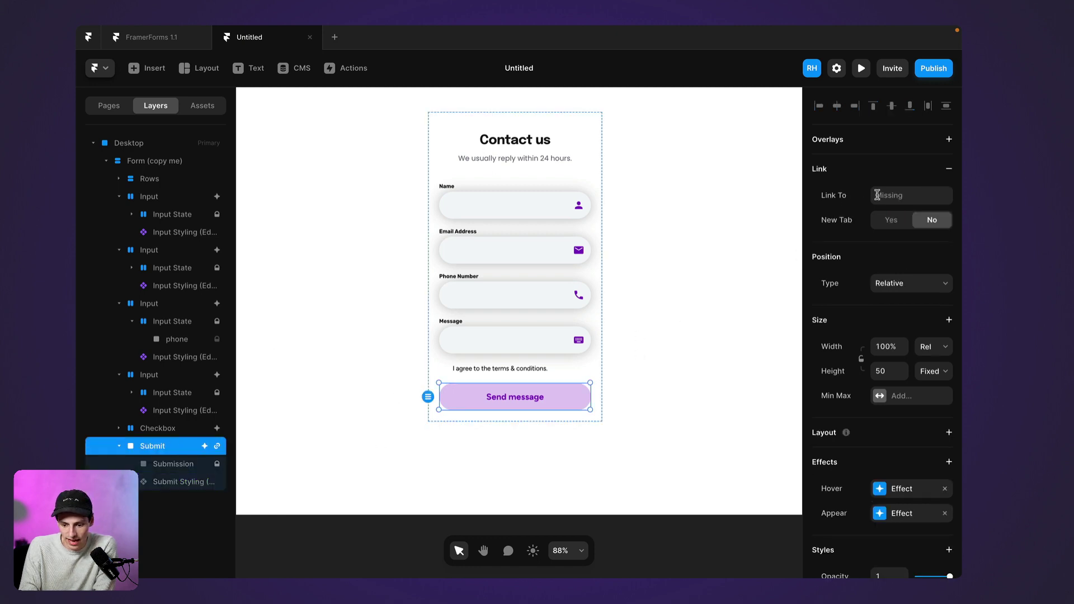
pyautogui.click(882, 195)
pyautogui.click(858, 240)
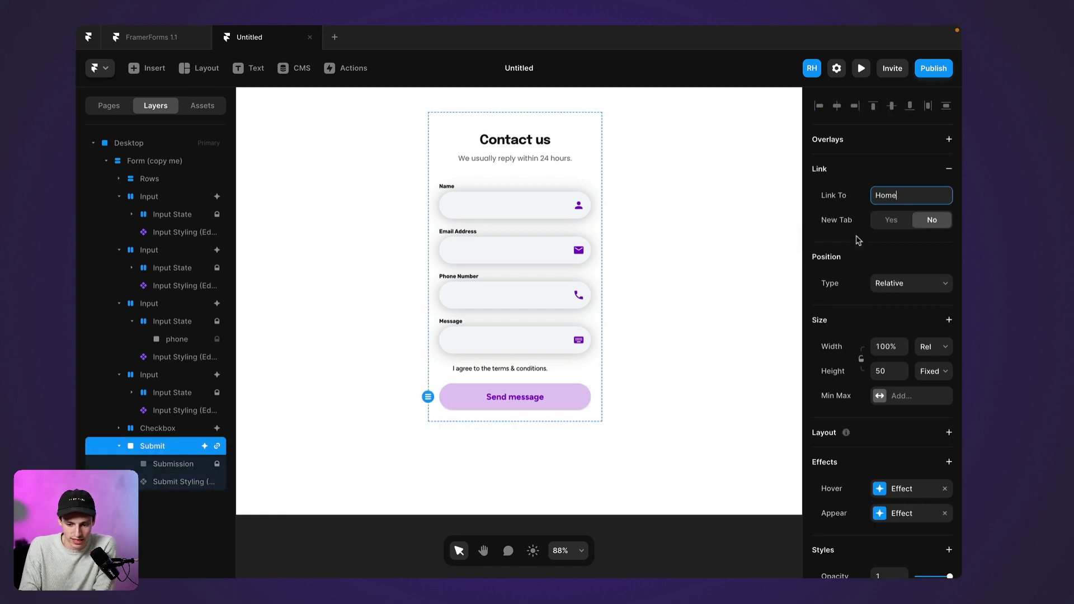
pyautogui.click(886, 223)
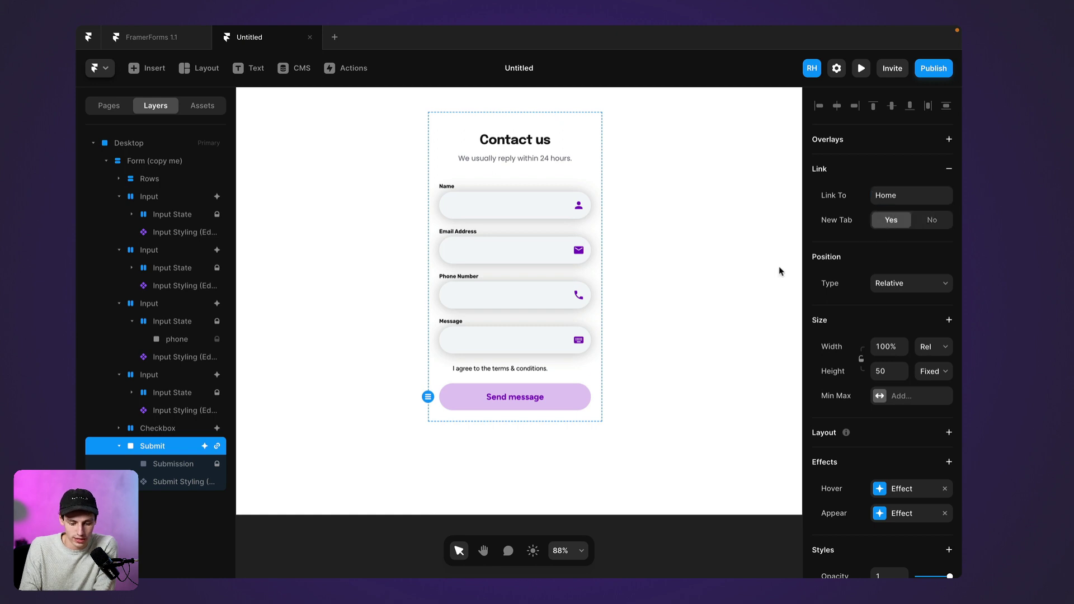
pyautogui.click(613, 402)
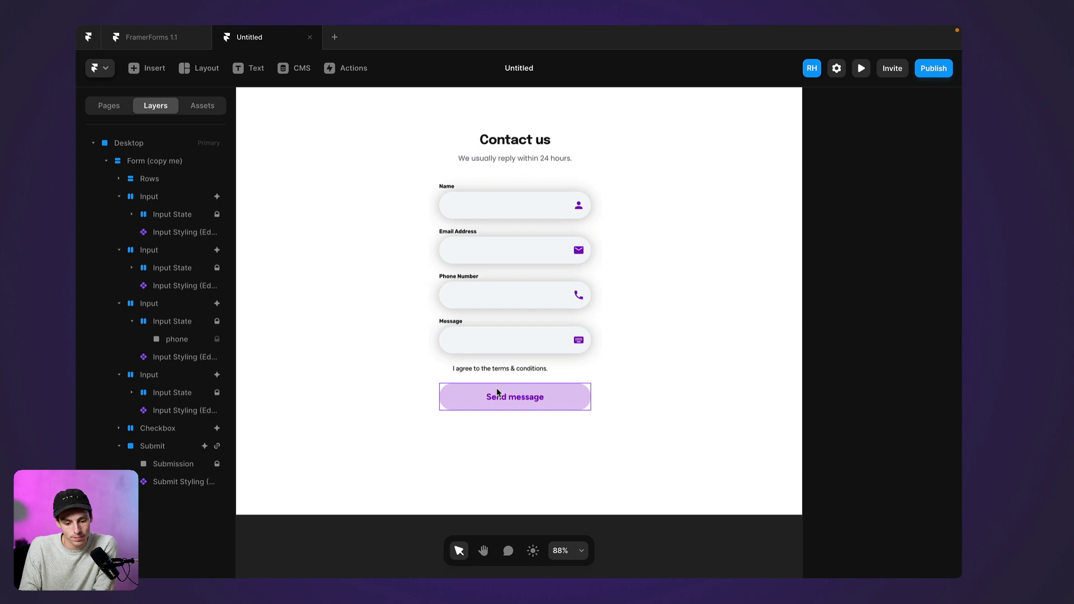
pyautogui.click(451, 371)
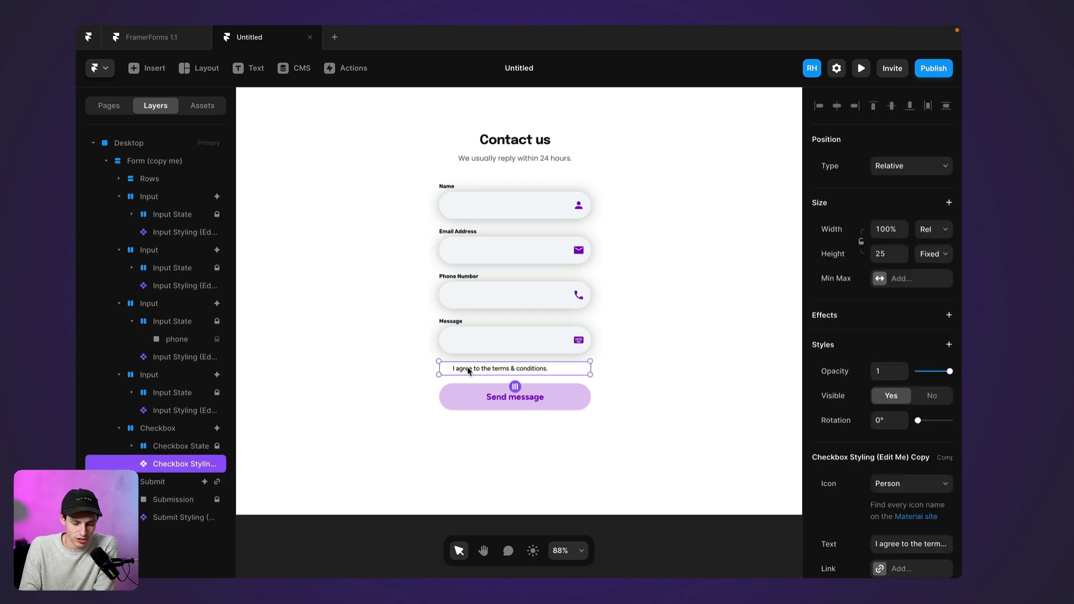
pyautogui.click(858, 71)
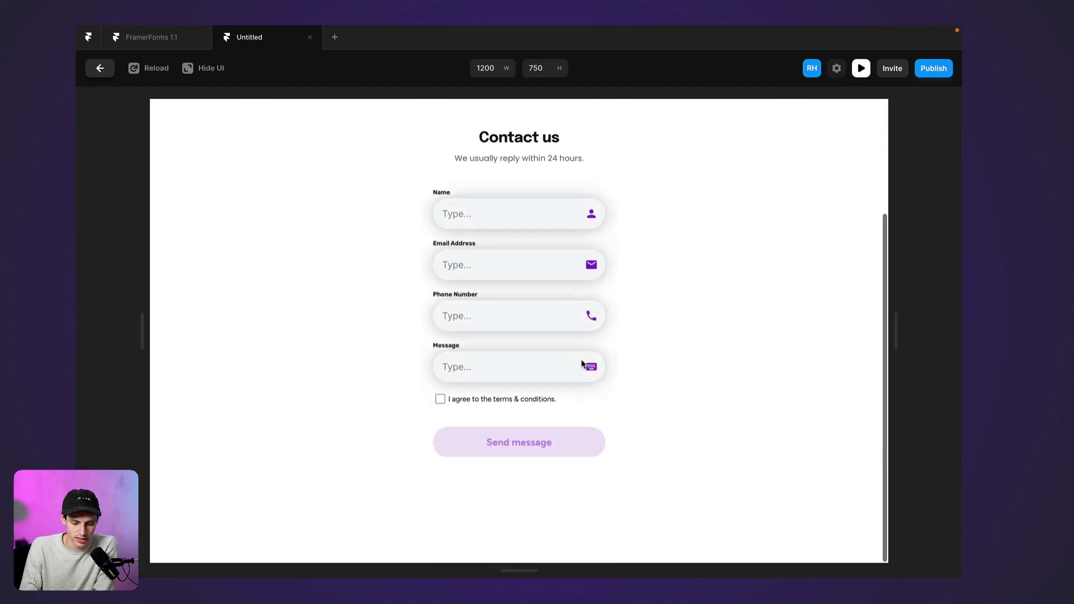
pyautogui.click(441, 397)
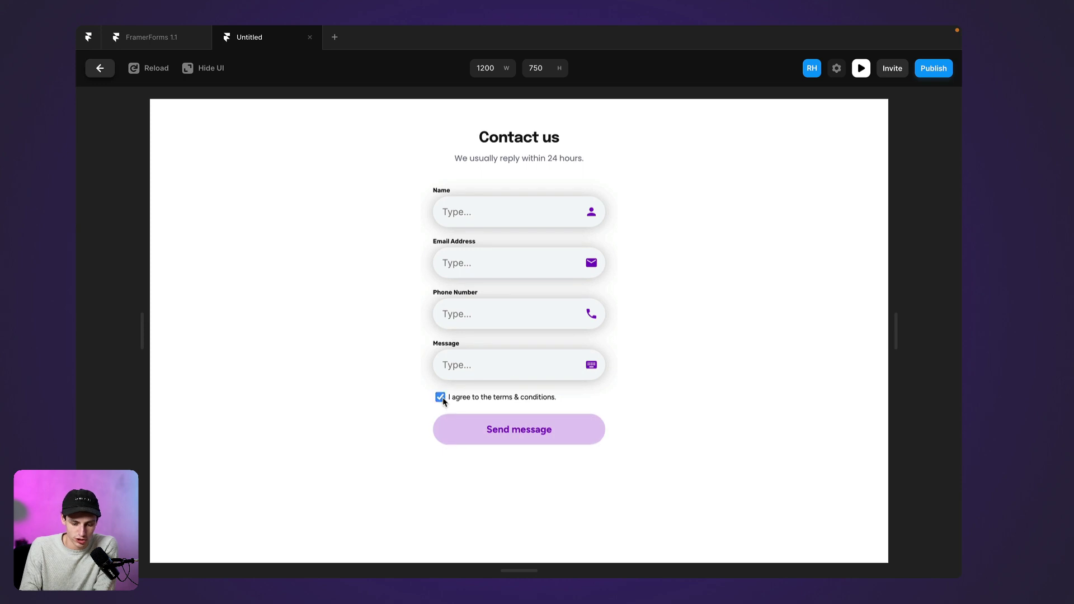
pyautogui.click(441, 398)
pyautogui.click(101, 68)
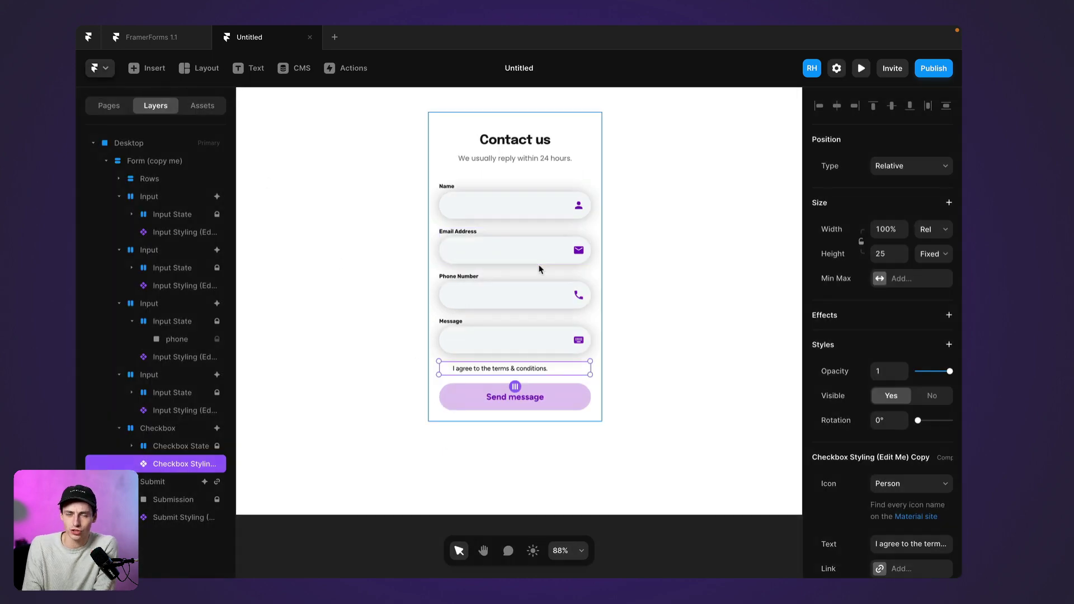
pyautogui.click(677, 304)
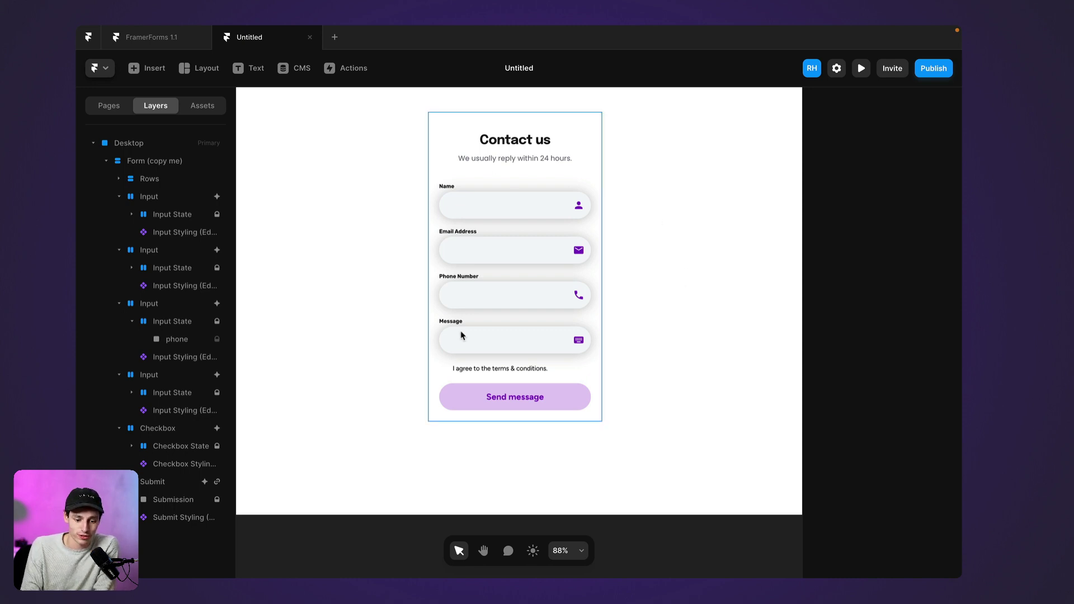
pyautogui.scroll(2, 625, 287)
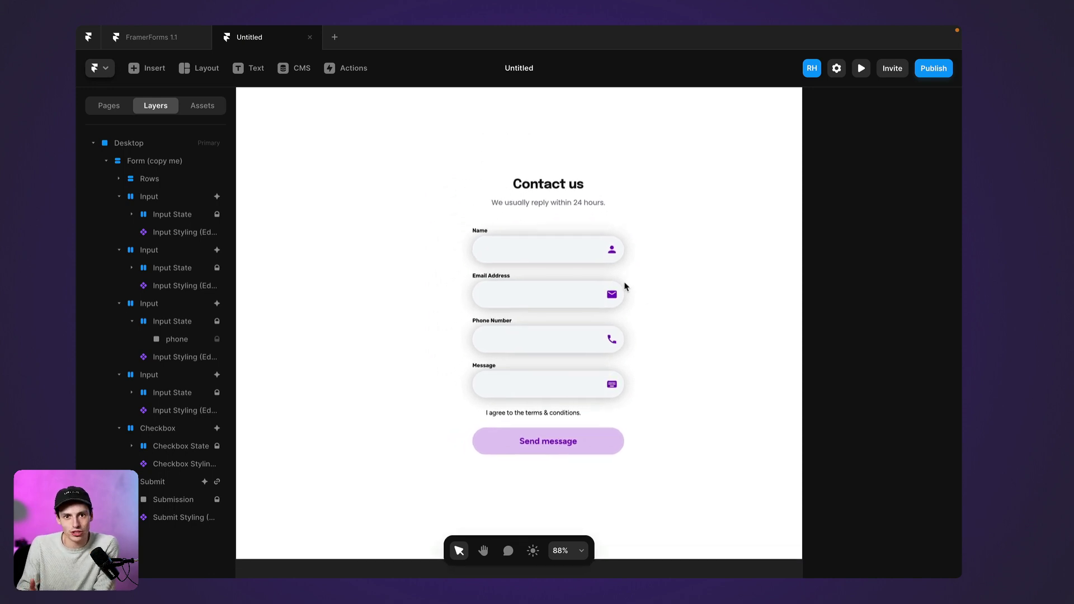
pyautogui.click(150, 67)
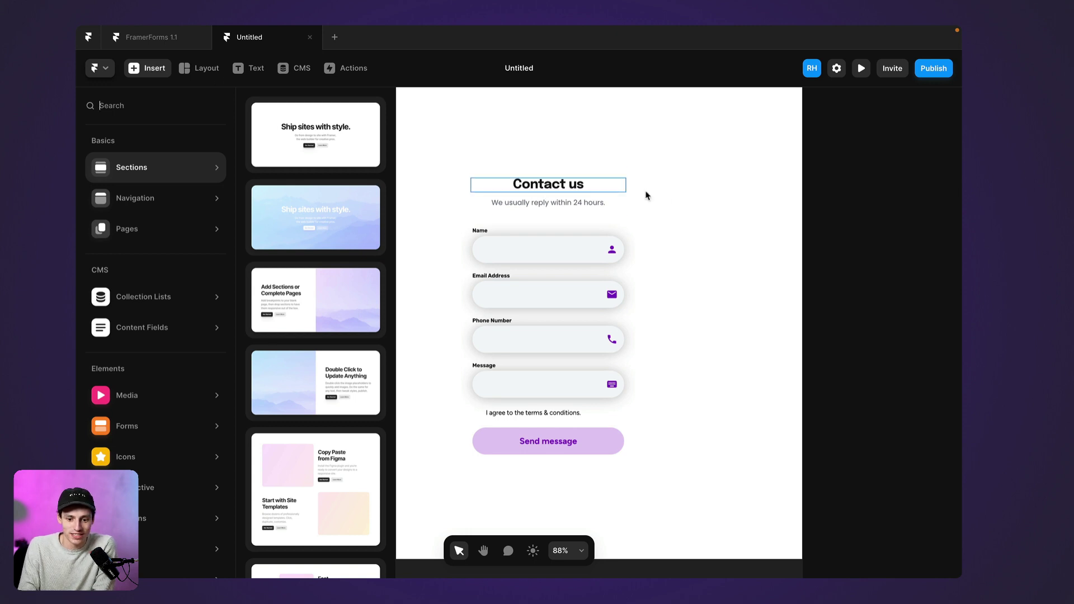
pyautogui.click(687, 207)
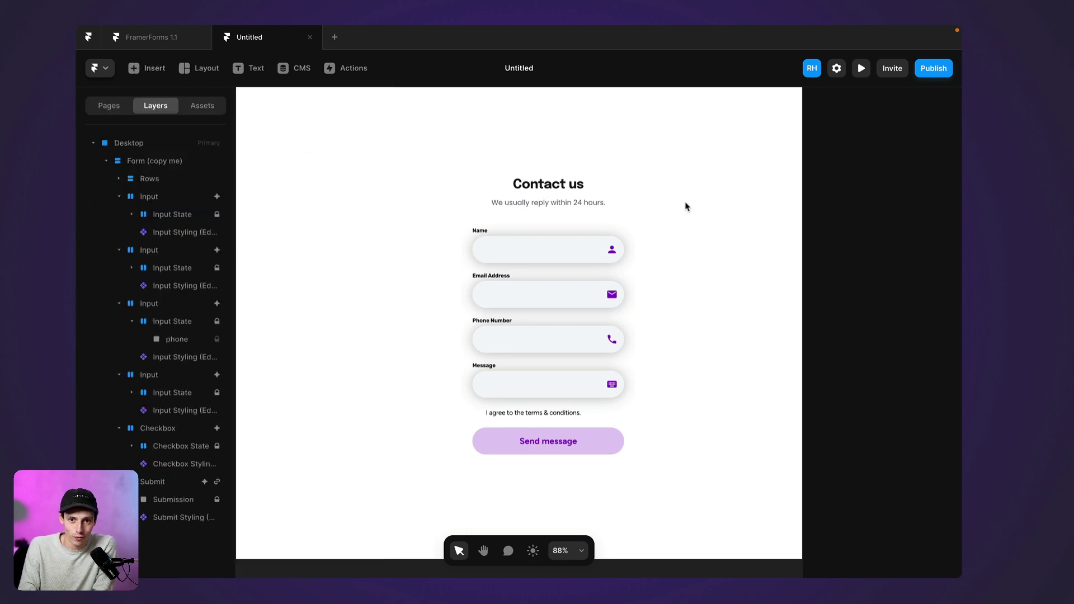